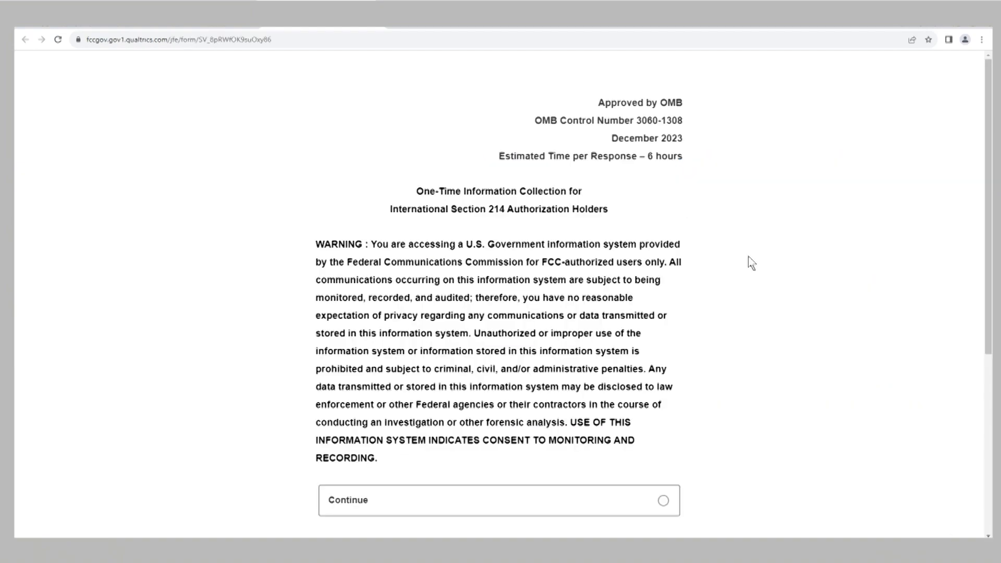
Step: Acknowledge the government system warning with Continue and proceed to the technical notices
{"action": "left_click", "coordinate": [662, 503]}
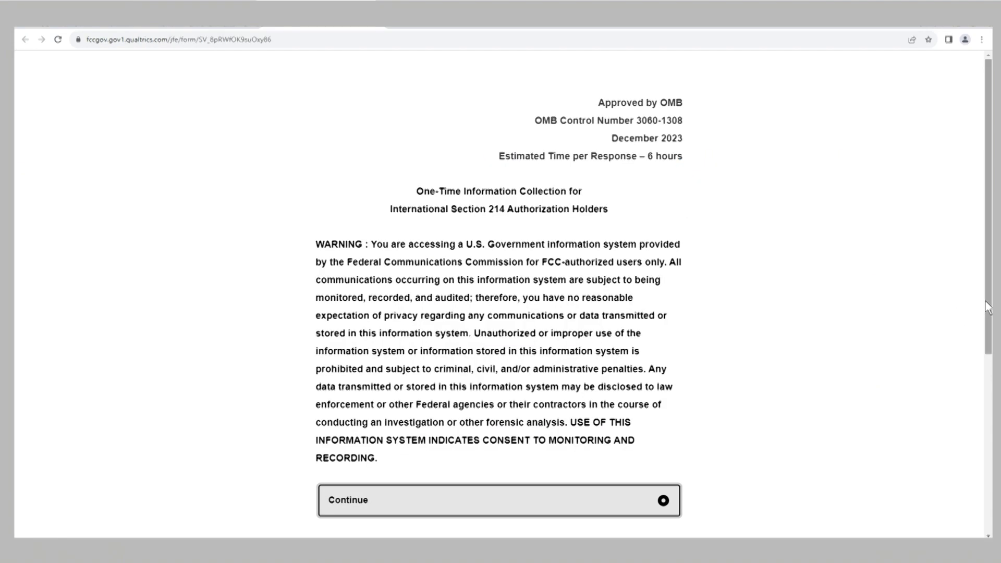
{"action": "scroll", "coordinate": [970, 313], "scroll_direction": "down", "scroll_amount": 2}
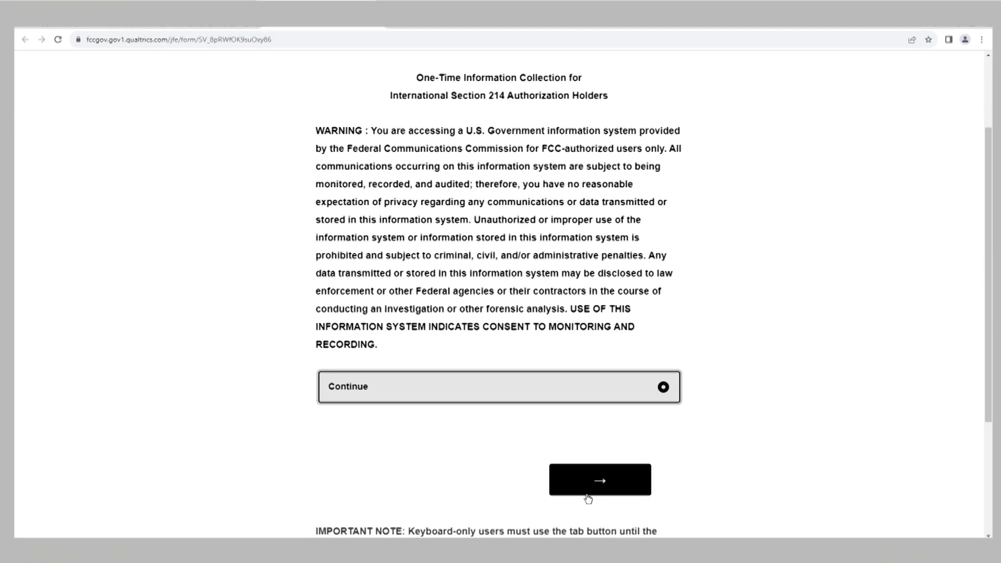
{"action": "left_click", "coordinate": [593, 484]}
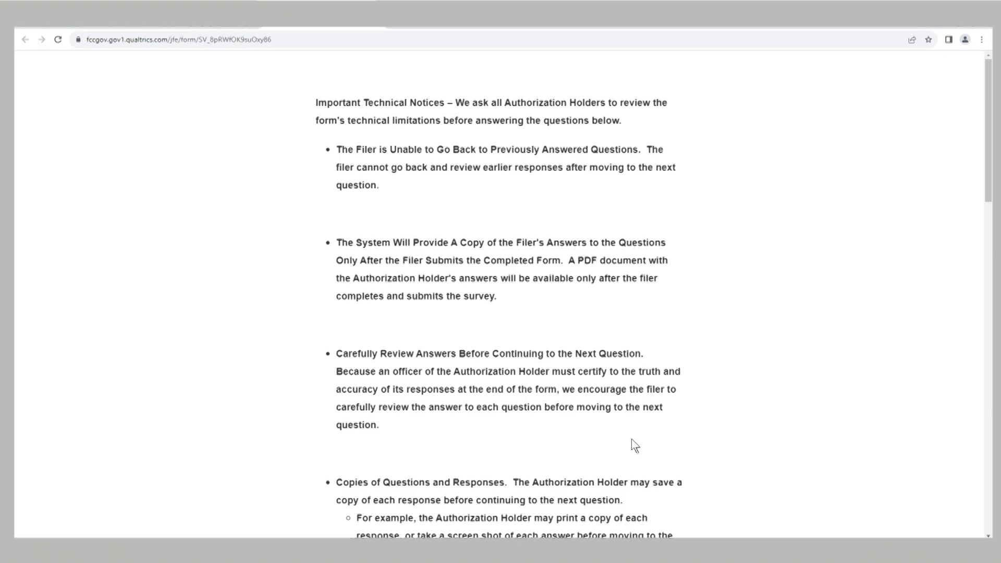
Step: Read through the Important Technical Notices, choose Continue, and advance to Q.1
{"action": "scroll", "coordinate": [631, 439], "scroll_direction": "down", "scroll_amount": 4}
{"action": "scroll", "coordinate": [631, 439], "scroll_direction": "down", "scroll_amount": 6}
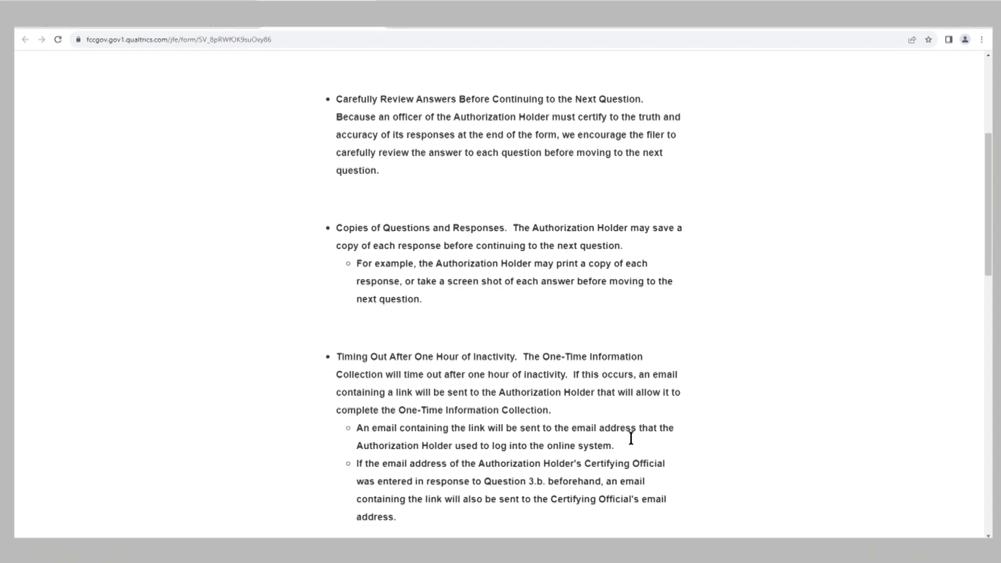
{"action": "scroll", "coordinate": [635, 445], "scroll_direction": "down", "scroll_amount": 7}
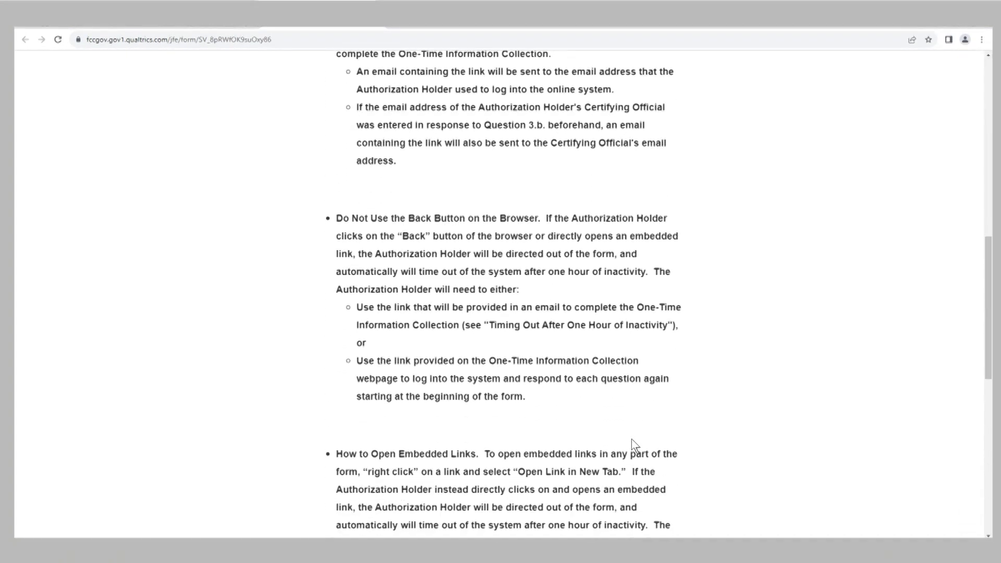
{"action": "scroll", "coordinate": [630, 439], "scroll_direction": "down", "scroll_amount": 2}
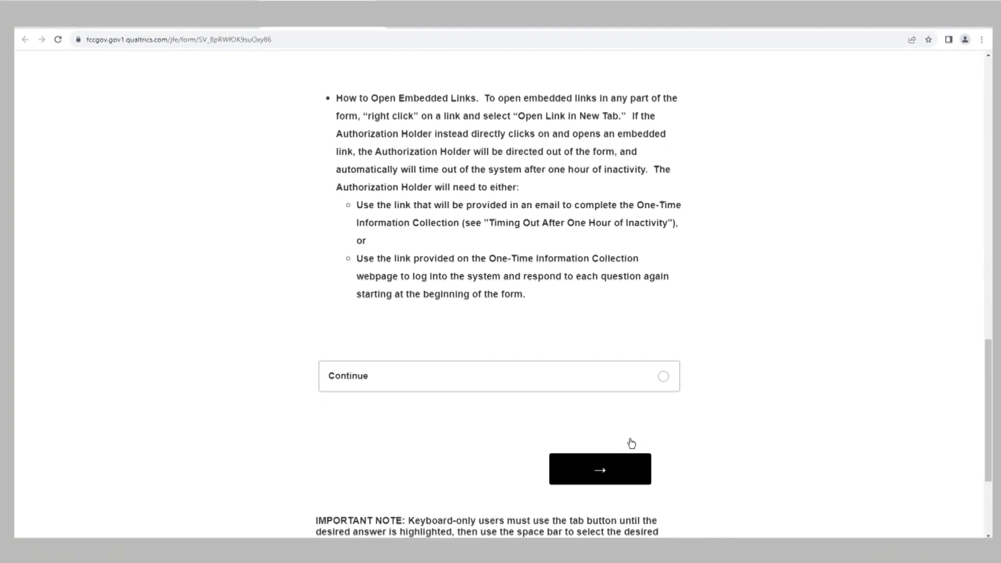
{"action": "left_click", "coordinate": [662, 384]}
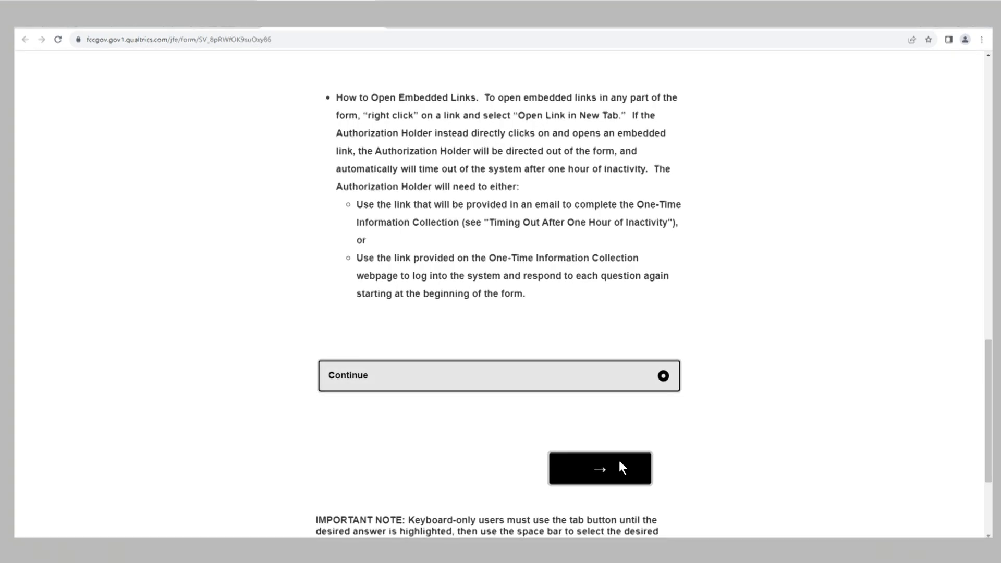
{"action": "left_click", "coordinate": [619, 467]}
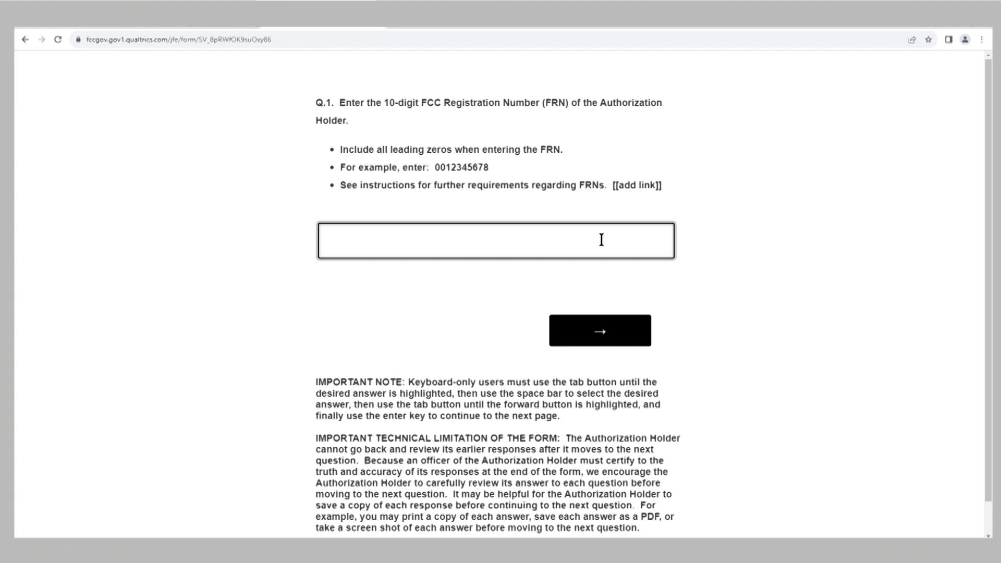
Step: Submit the Authorization Holder's 10-digit FRN and accept the displayed Q.1.a registrant details
{"action": "left_click", "coordinate": [610, 340]}
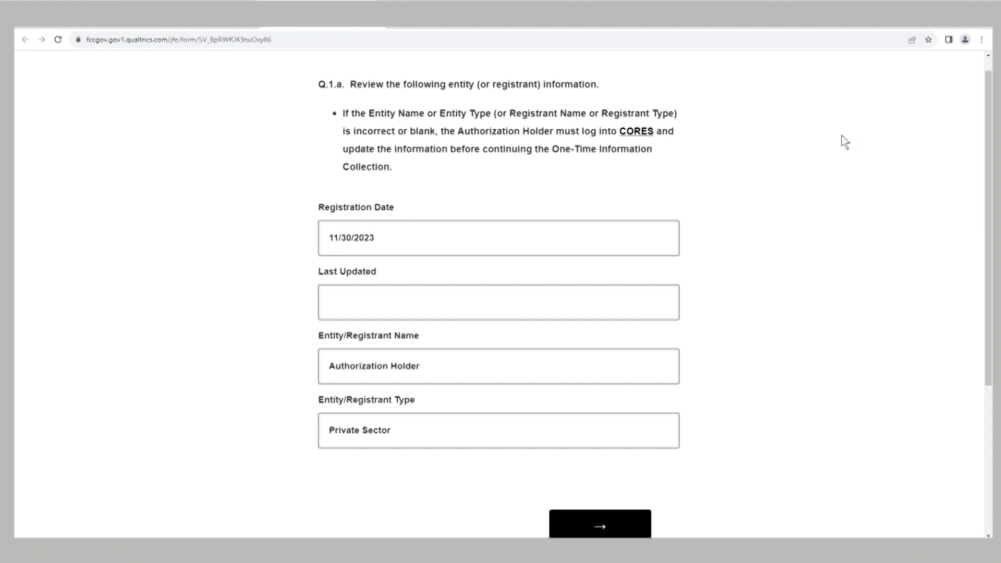
{"action": "scroll", "coordinate": [842, 132], "scroll_direction": "down", "scroll_amount": 1}
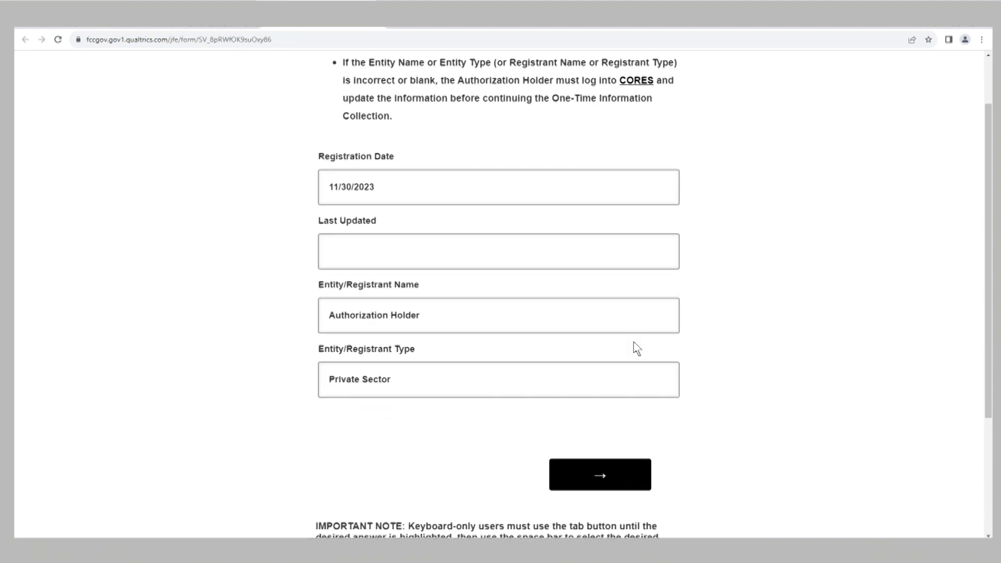
{"action": "left_click", "coordinate": [594, 475]}
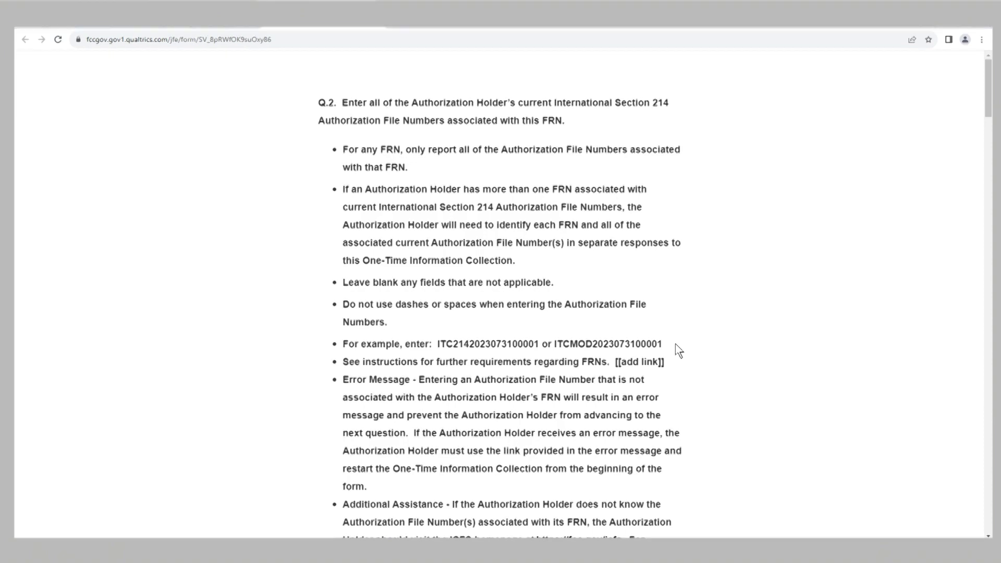
{"action": "scroll", "coordinate": [675, 344], "scroll_direction": "down", "scroll_amount": 3}
{"action": "scroll", "coordinate": [677, 349], "scroll_direction": "down", "scroll_amount": 3}
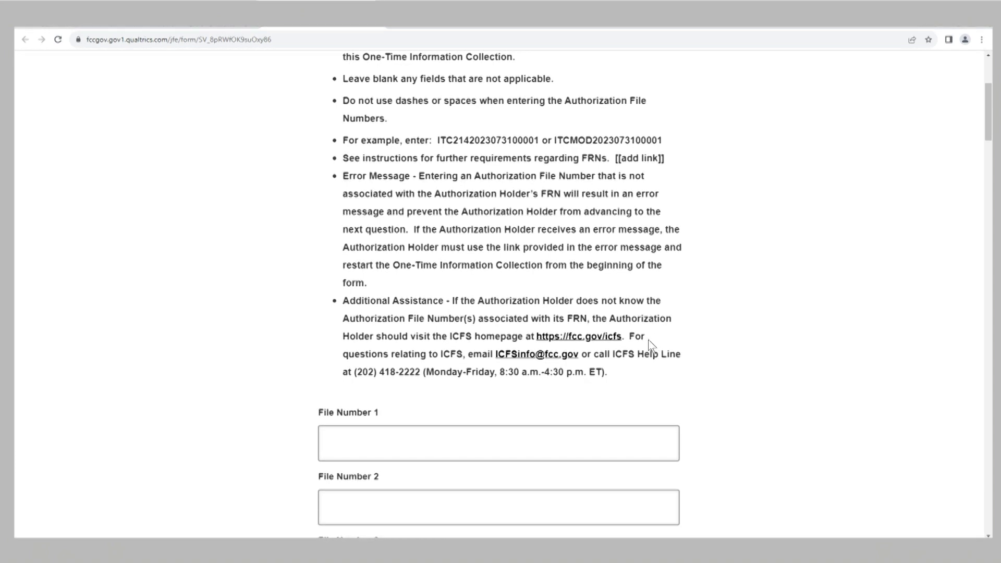
{"action": "left_click", "coordinate": [573, 450]}
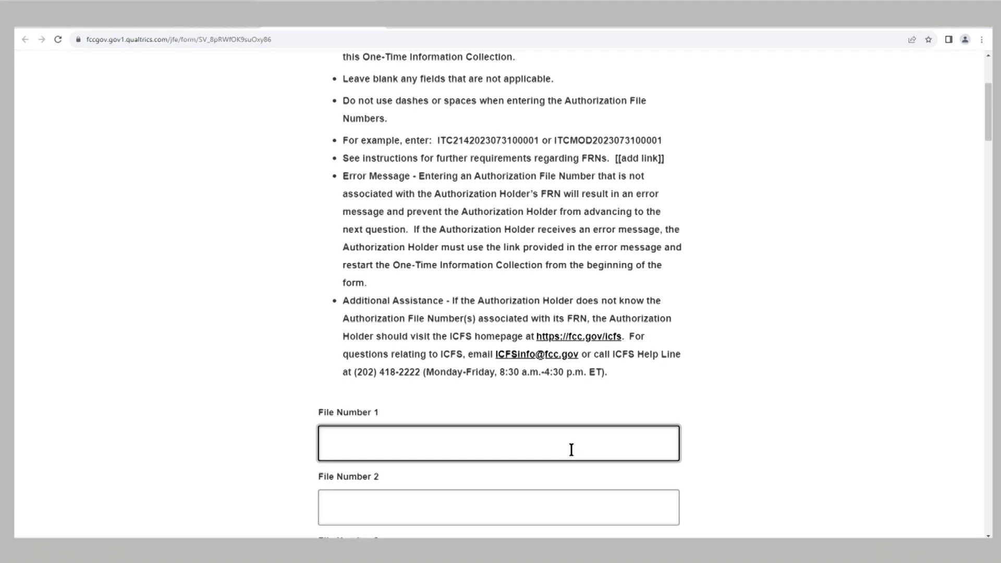
{"action": "type", "text": "ITC214"}
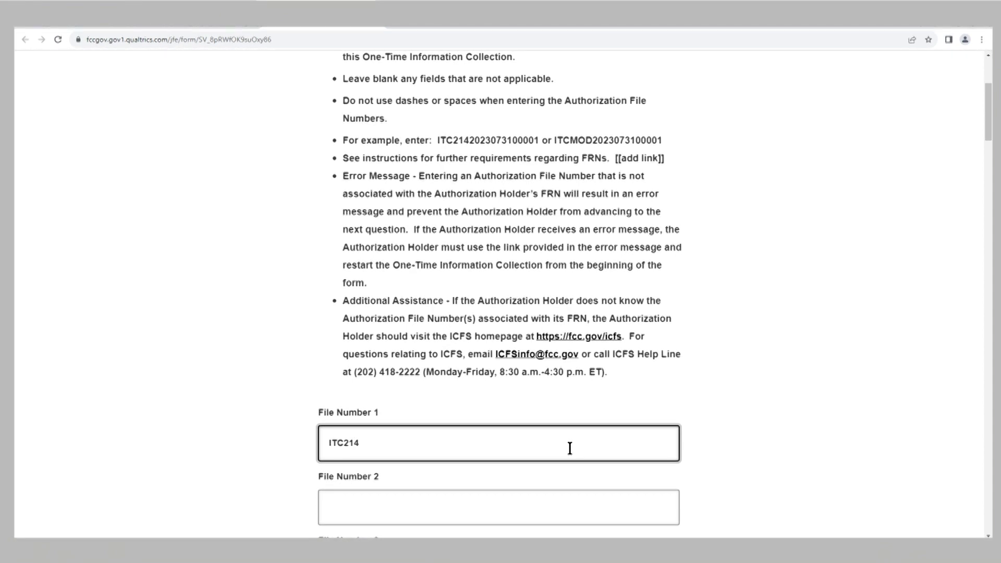
{"action": "type", "text": "2023"}
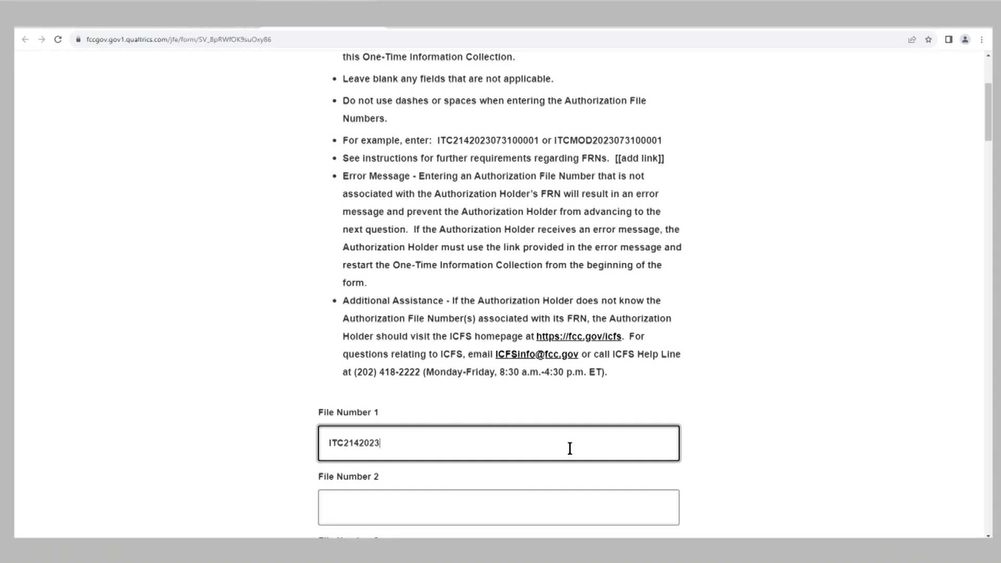
{"action": "type", "text": "0731"}
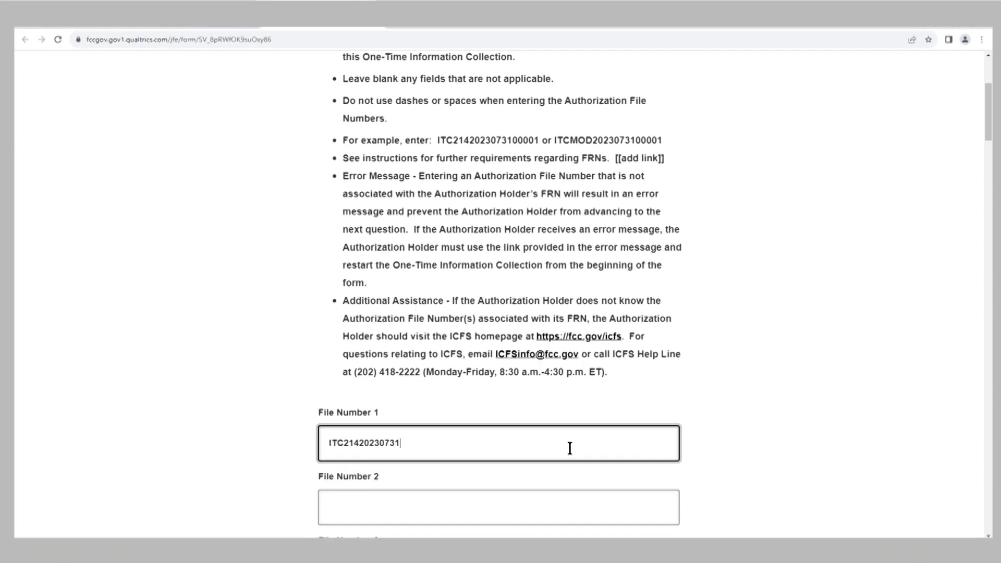
{"action": "type", "text": "0000"}
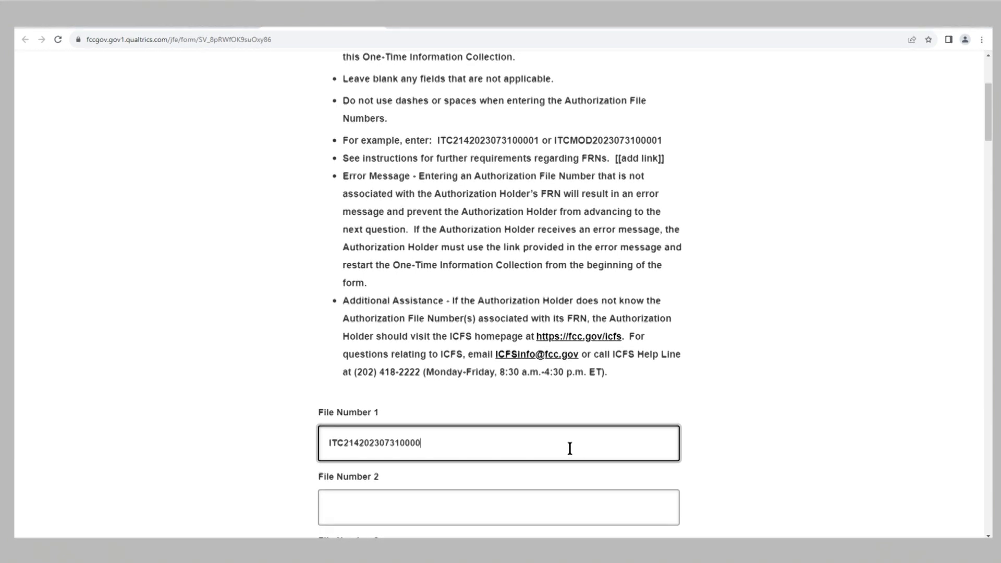
{"action": "type", "text": "3"}
{"action": "left_click", "coordinate": [333, 492]}
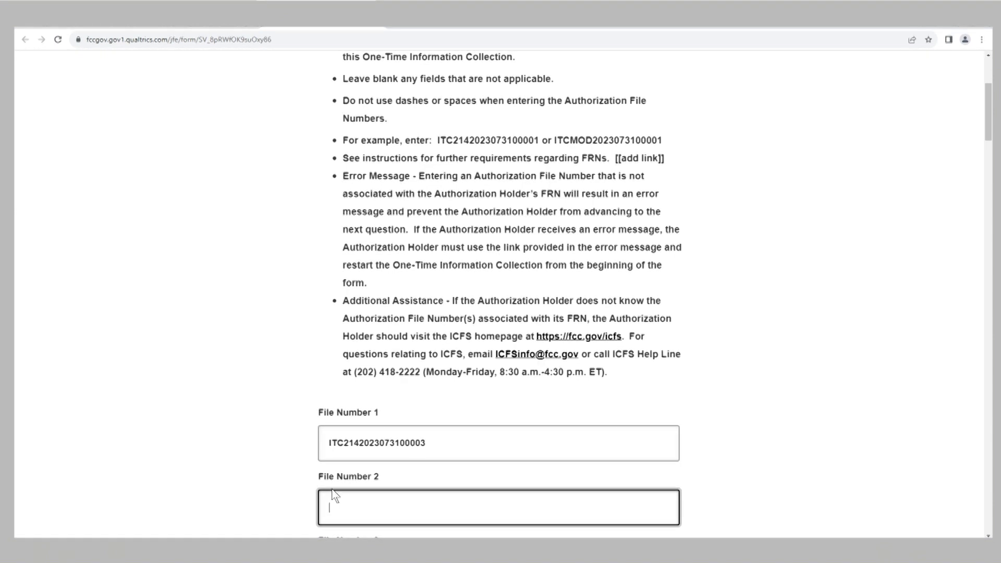
{"action": "type", "text": "ITC214"}
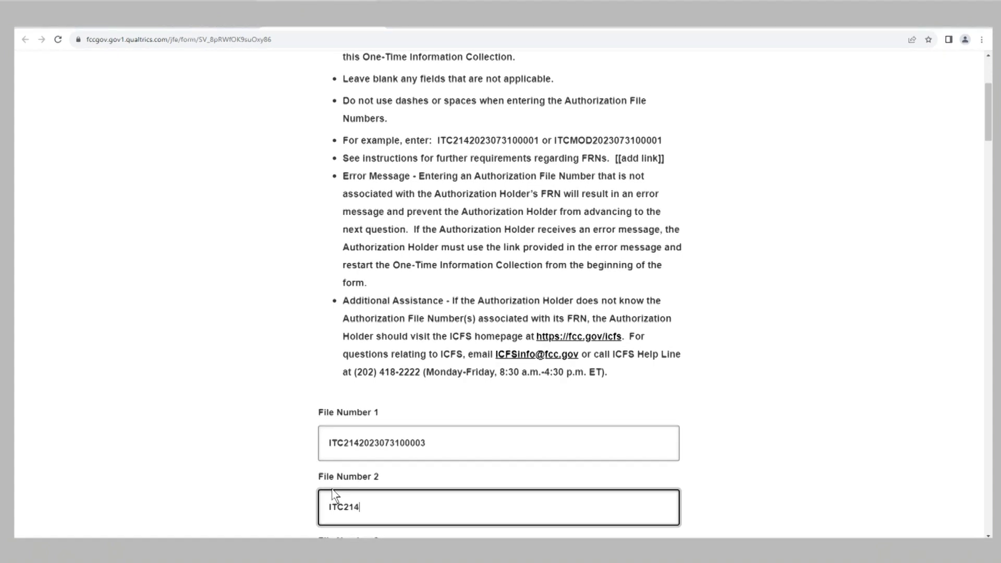
{"action": "type", "text": "2023"}
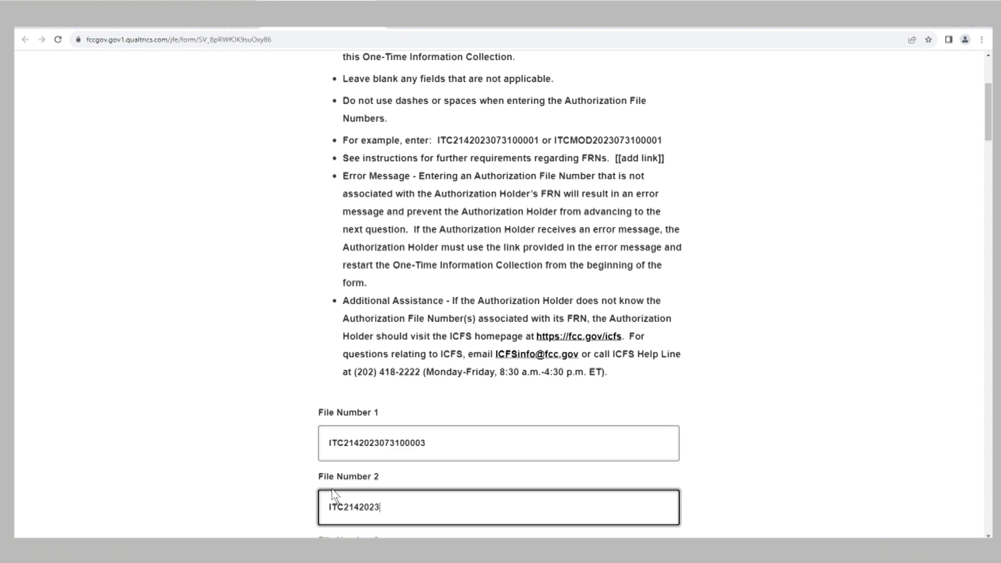
{"action": "type", "text": "073100004"}
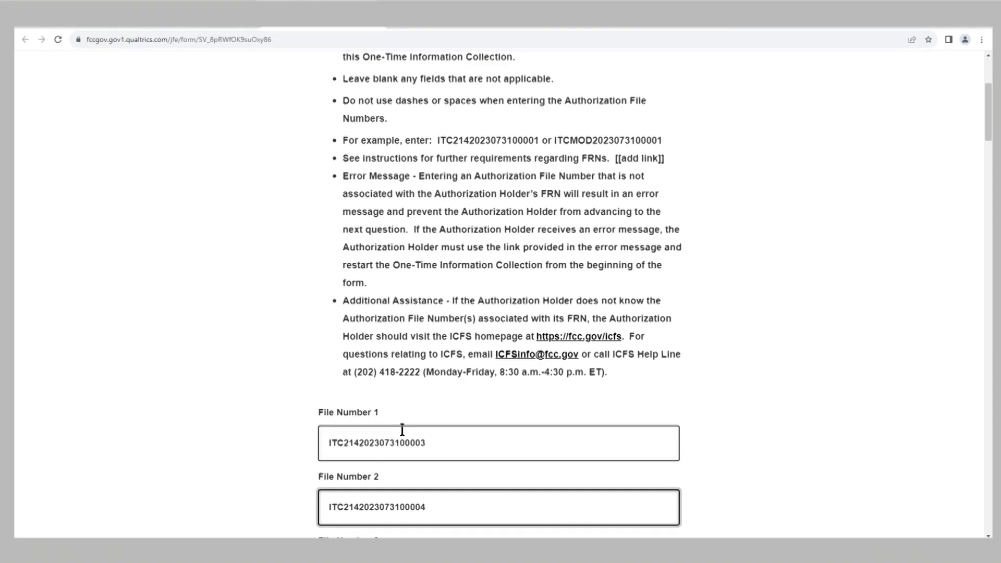
{"action": "scroll", "coordinate": [403, 430], "scroll_direction": "down", "scroll_amount": 7}
{"action": "scroll", "coordinate": [410, 432], "scroll_direction": "down", "scroll_amount": 8}
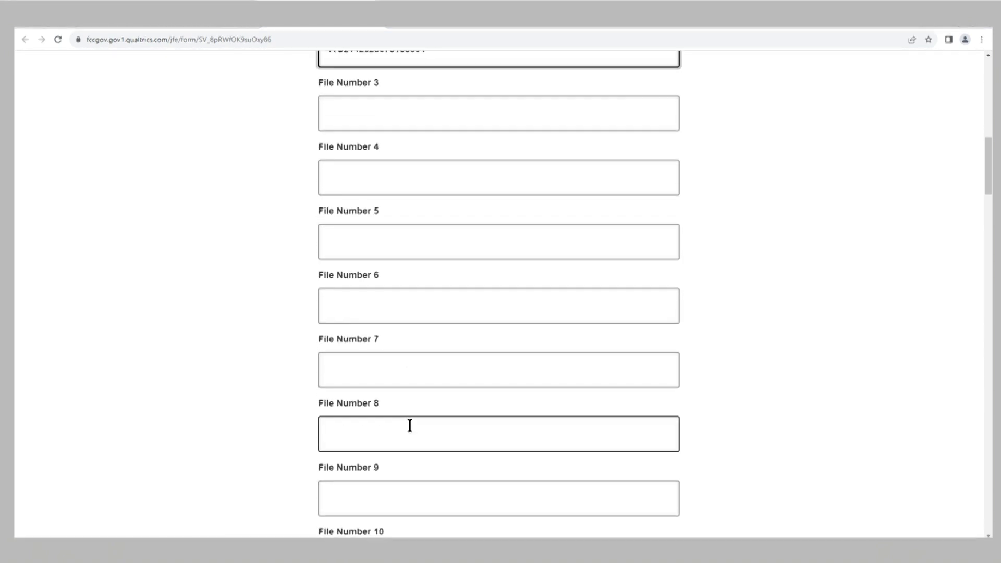
{"action": "scroll", "coordinate": [412, 423], "scroll_direction": "down", "scroll_amount": 10}
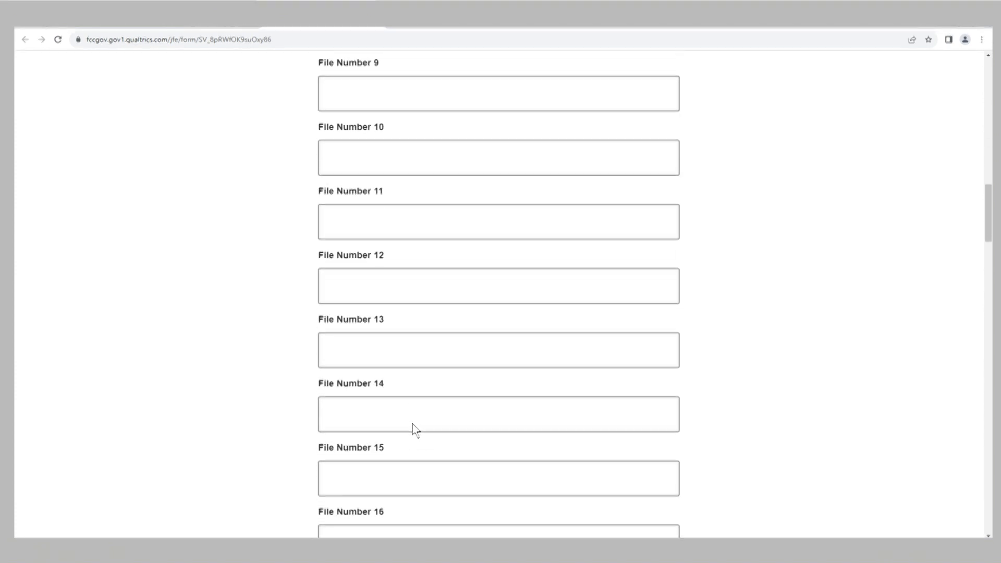
{"action": "scroll", "coordinate": [415, 424], "scroll_direction": "down", "scroll_amount": 10}
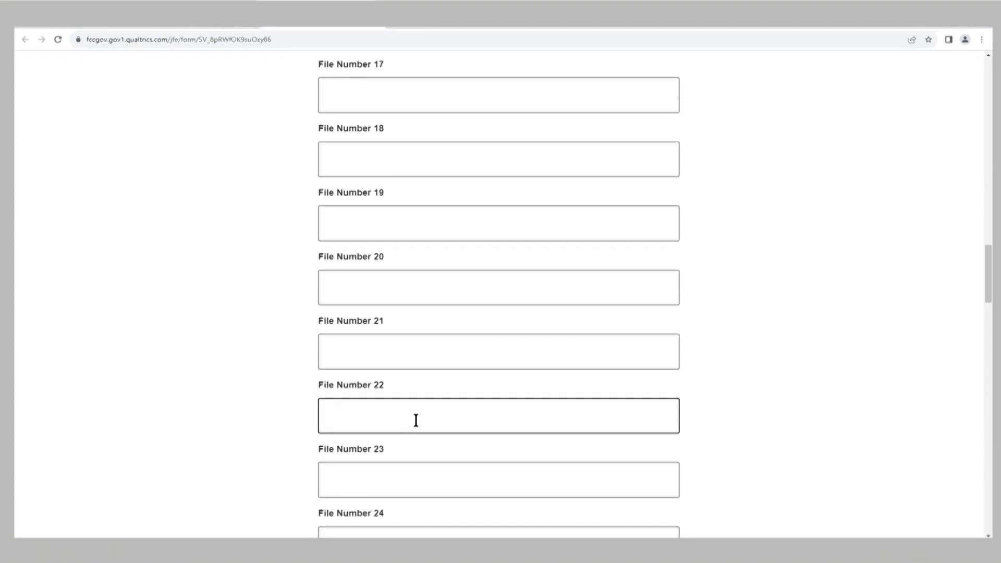
{"action": "scroll", "coordinate": [423, 429], "scroll_direction": "down", "scroll_amount": 10}
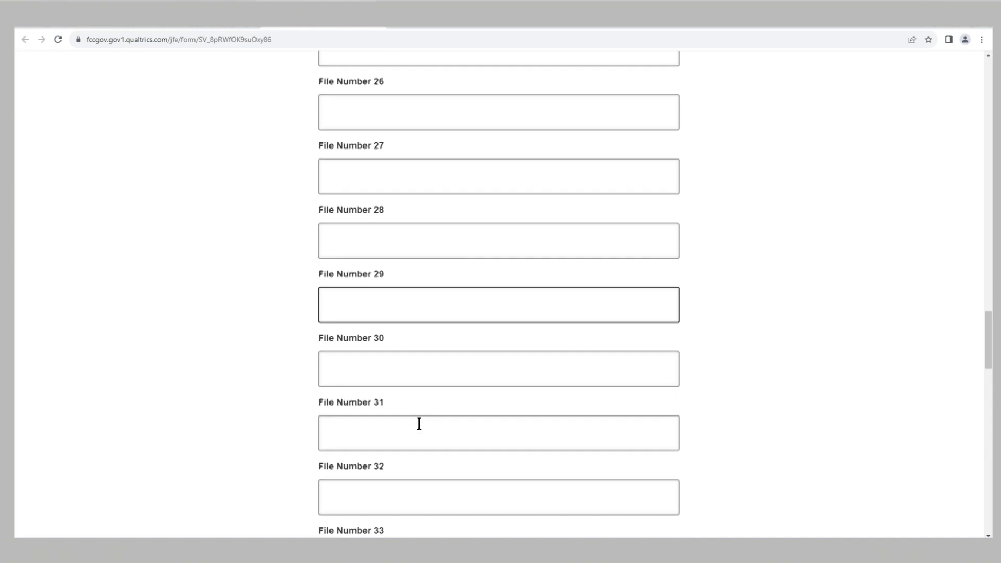
{"action": "scroll", "coordinate": [426, 426], "scroll_direction": "down", "scroll_amount": 13}
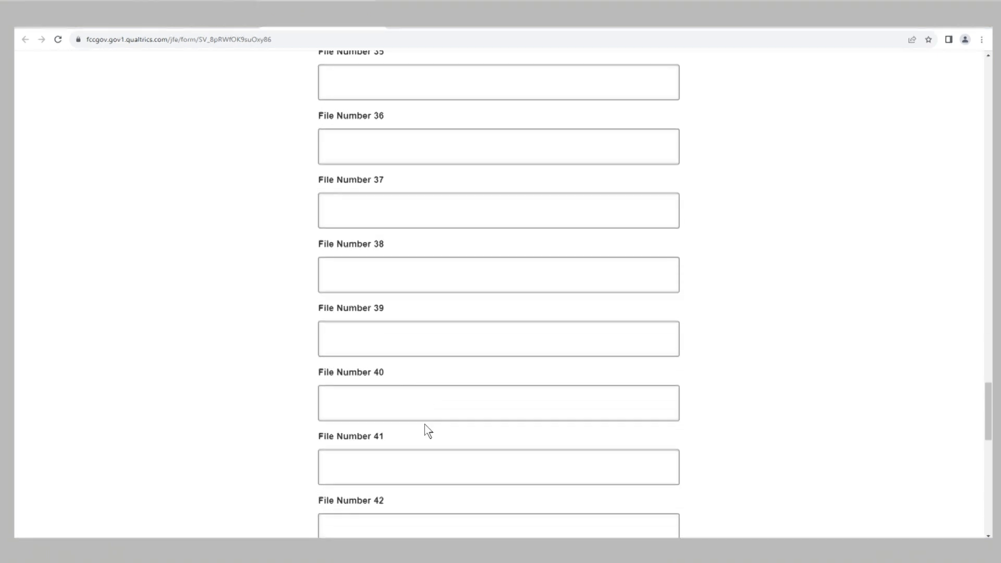
{"action": "scroll", "coordinate": [429, 428], "scroll_direction": "down", "scroll_amount": 4}
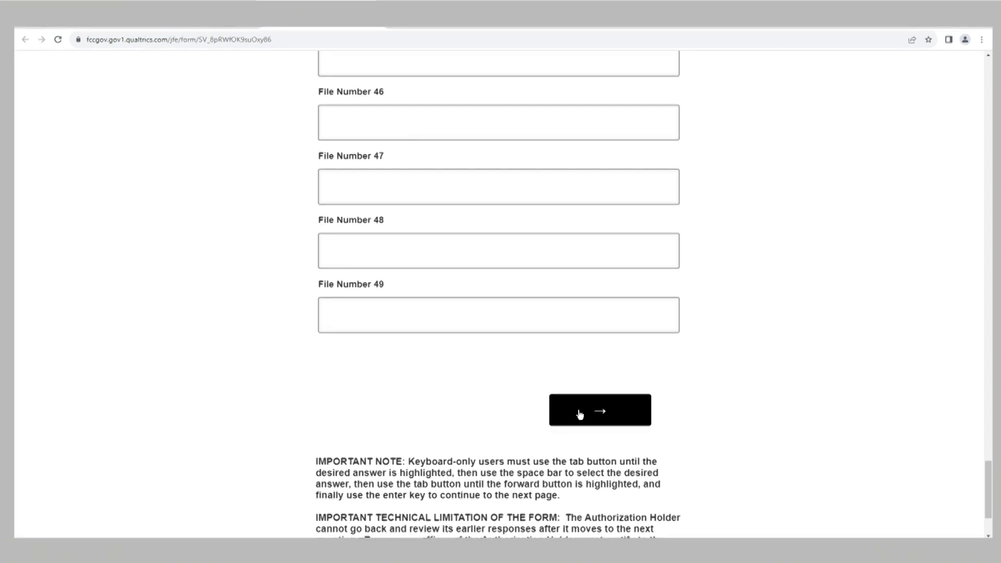
Step: Fill in the Q.3 contact's name, company, title 'CEO', street address and city
{"action": "left_click", "coordinate": [583, 421]}
{"action": "left_click", "coordinate": [524, 212]}
{"action": "type", "text": "First"}
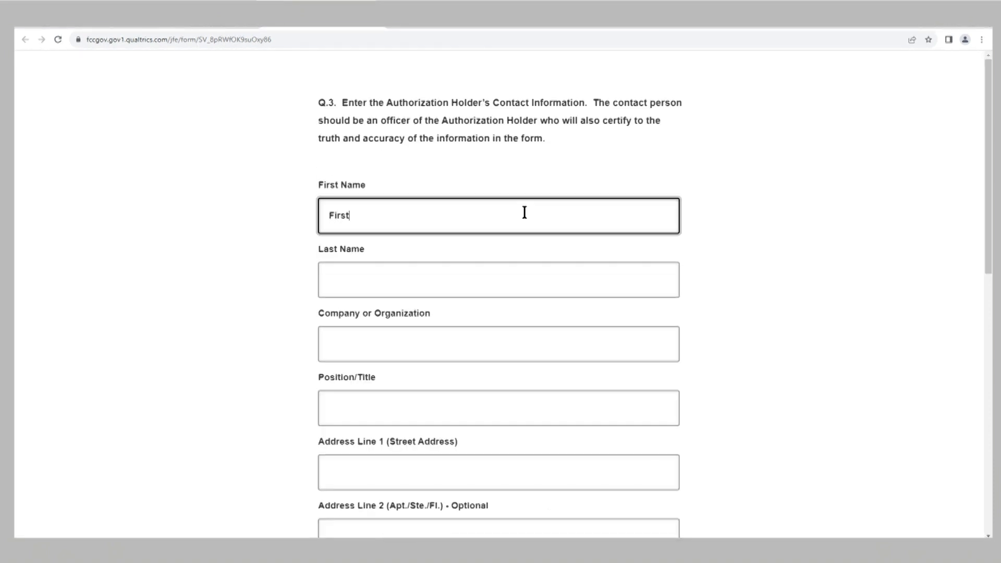
{"action": "key", "text": "Tab"}
{"action": "type", "text": "Last"}
{"action": "key", "text": "Tab"}
{"action": "type", "text": "Tutorial"}
{"action": "key", "text": "Tab"}
{"action": "type", "text": "CEO"}
{"action": "key", "text": "Tab"}
{"action": "type", "text": "111 FCC Street"}
{"action": "key", "text": "Tab"}
{"action": "key", "text": "Tab"}
{"action": "type", "text": "Washington"}
Step: Set the contact's state and zip code, choose United States as country, and continue to Q.3.b
{"action": "left_click", "coordinate": [391, 362]}
{"action": "type", "text": "dc"}
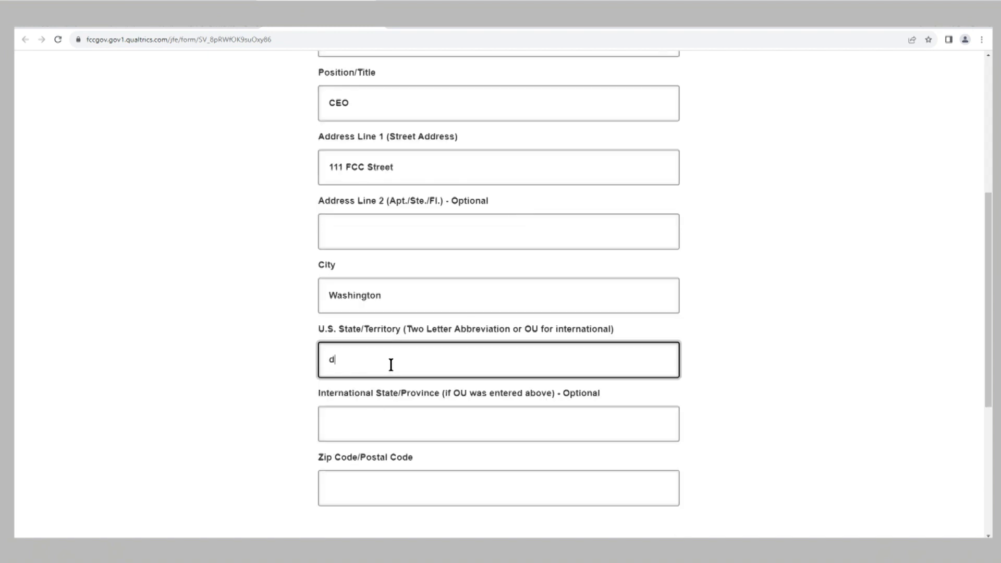
{"action": "left_click", "coordinate": [342, 484]}
{"action": "type", "text": "20554"}
{"action": "left_click_drag", "start_coordinate": [987, 342], "coordinate": [986, 402]}
{"action": "left_click", "coordinate": [628, 448]}
{"action": "left_click", "coordinate": [642, 181]}
{"action": "left_click", "coordinate": [643, 215]}
{"action": "left_click", "coordinate": [631, 277]}
Step: Enter the contact's phone number and e-mail address and submit them
{"action": "left_click", "coordinate": [639, 168]}
{"action": "left_click", "coordinate": [415, 286]}
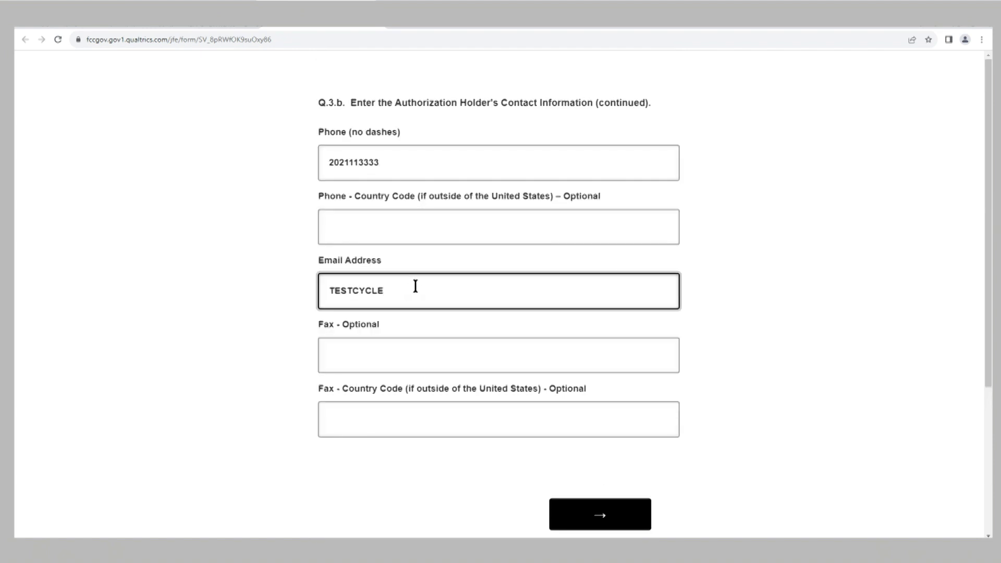
{"action": "left_click", "coordinate": [599, 515]}
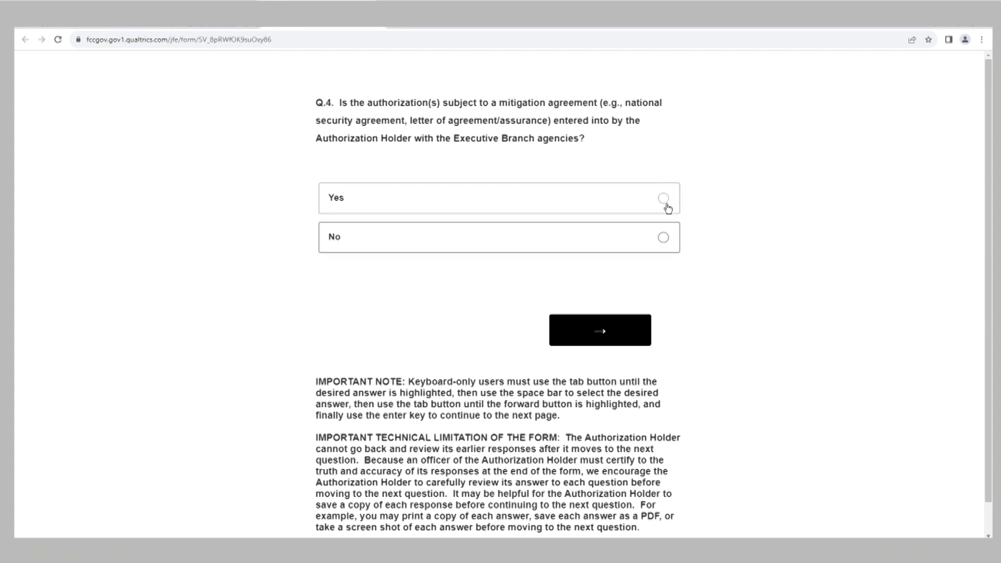
Step: Answer Yes to the Q.4 mitigation agreement question and continue to Q.5
{"action": "left_click", "coordinate": [668, 207]}
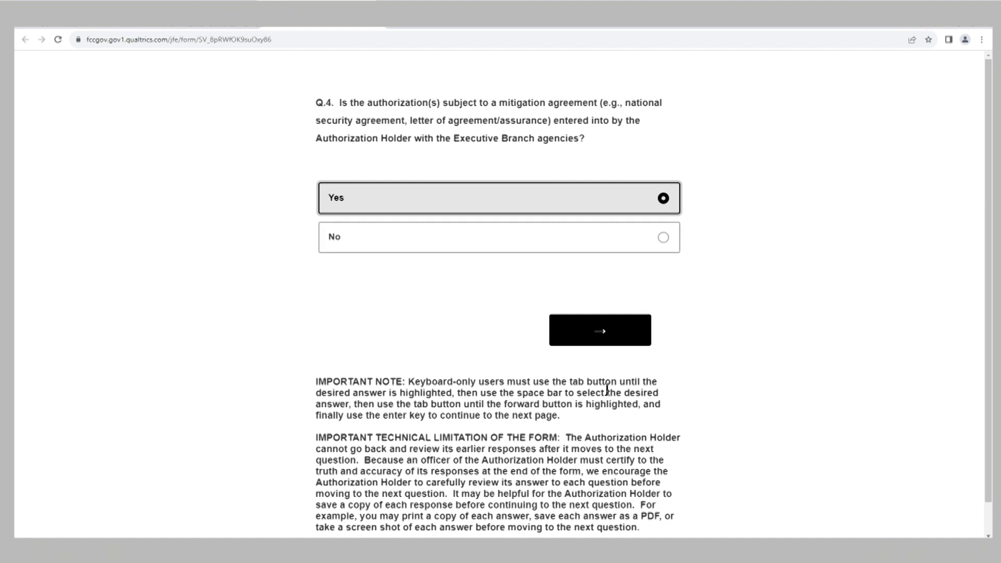
{"action": "left_click", "coordinate": [599, 342]}
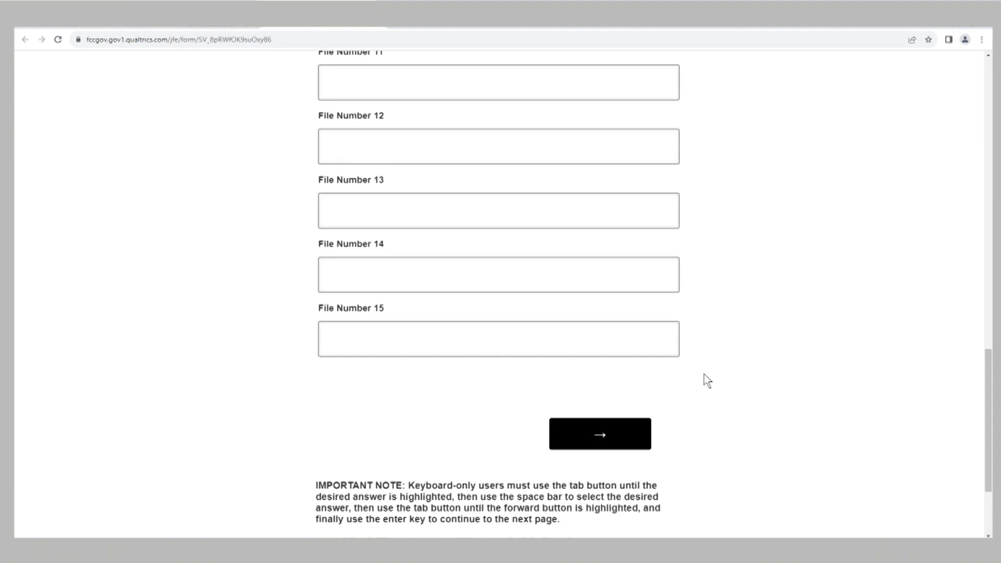
Step: Leave the Q.5 file-number page and answer No to the Q.6 exemption question
{"action": "left_click", "coordinate": [602, 440]}
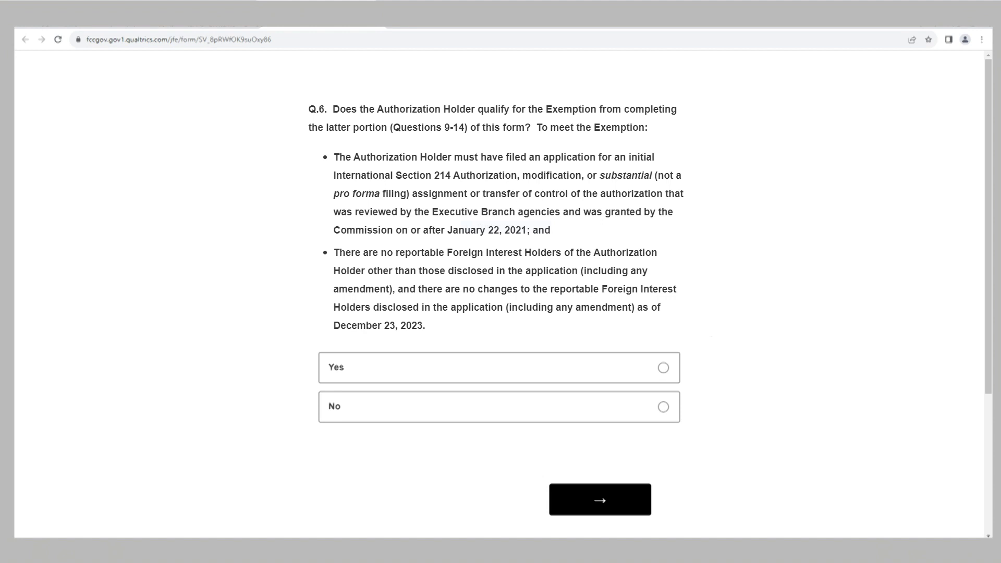
{"action": "left_click", "coordinate": [663, 408]}
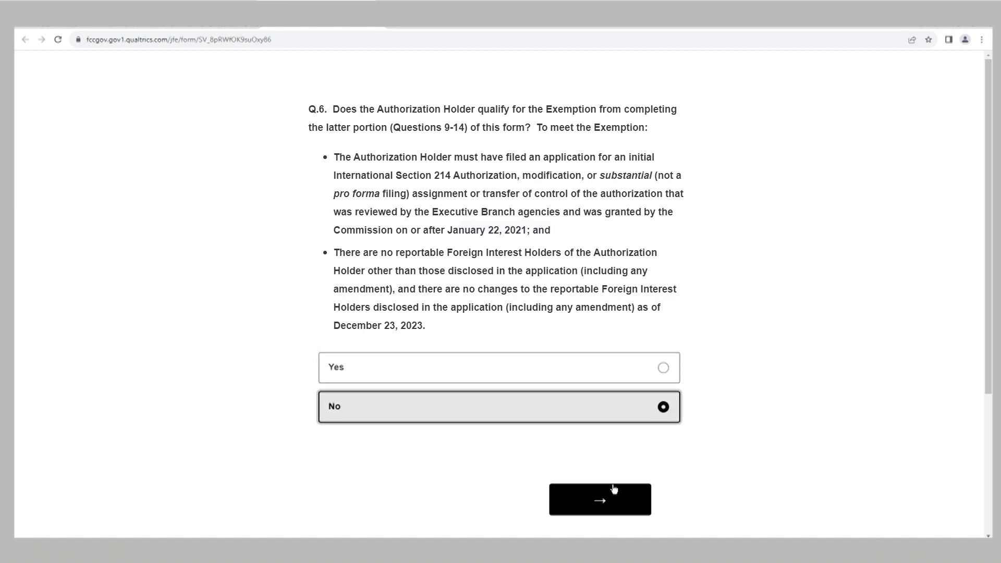
{"action": "left_click", "coordinate": [593, 503]}
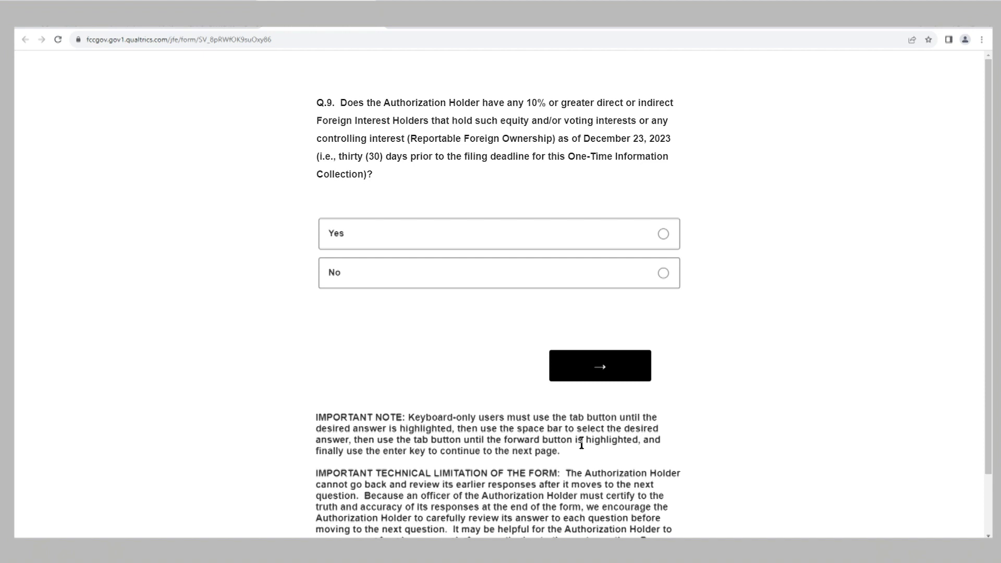
Step: Mark Yes for 10%-or-greater reportable foreign ownership in Q.9 and continue
{"action": "left_click", "coordinate": [662, 233]}
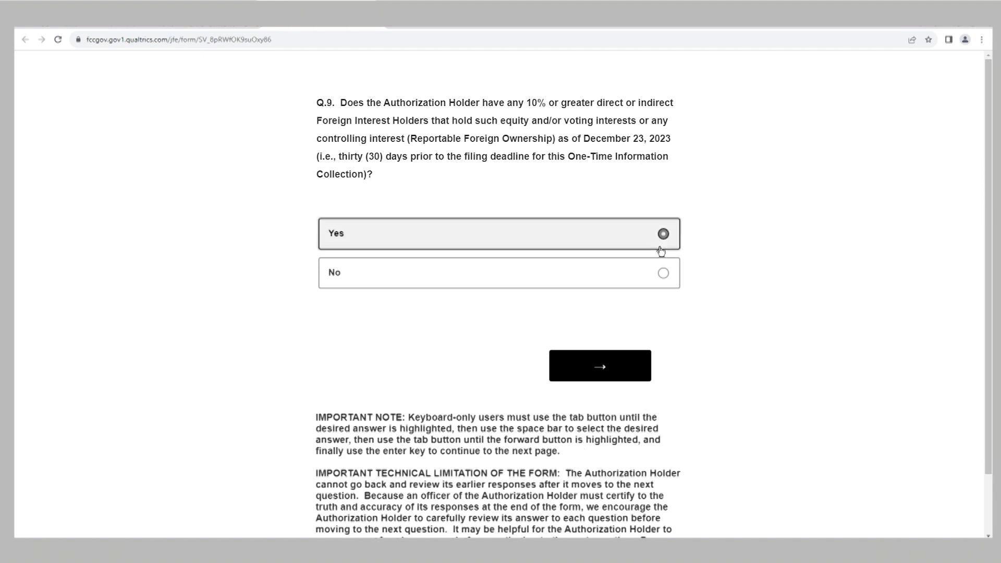
{"action": "left_click", "coordinate": [598, 374]}
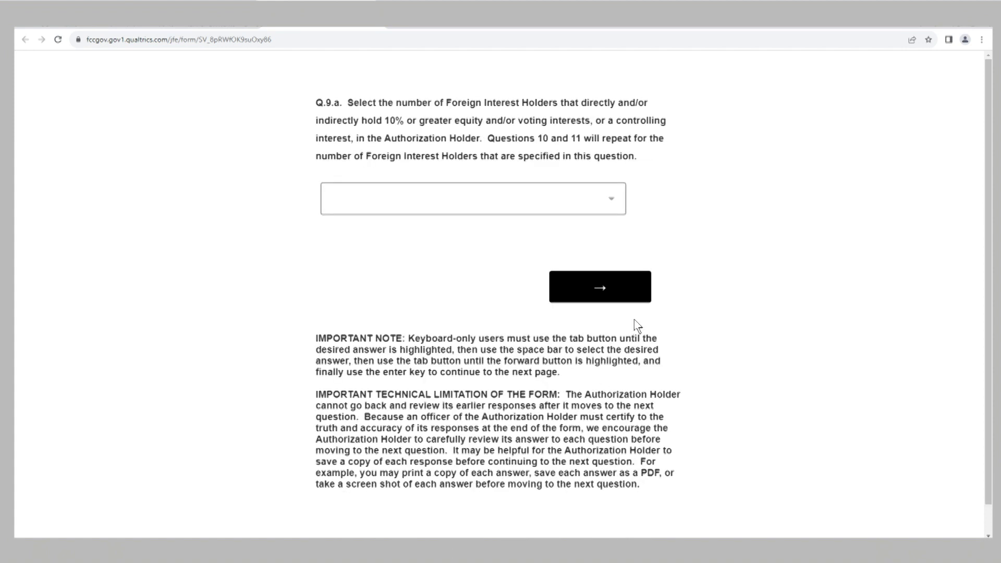
Step: Choose 2 in the Q.9.a holder-count dropdown and continue
{"action": "left_click", "coordinate": [614, 198]}
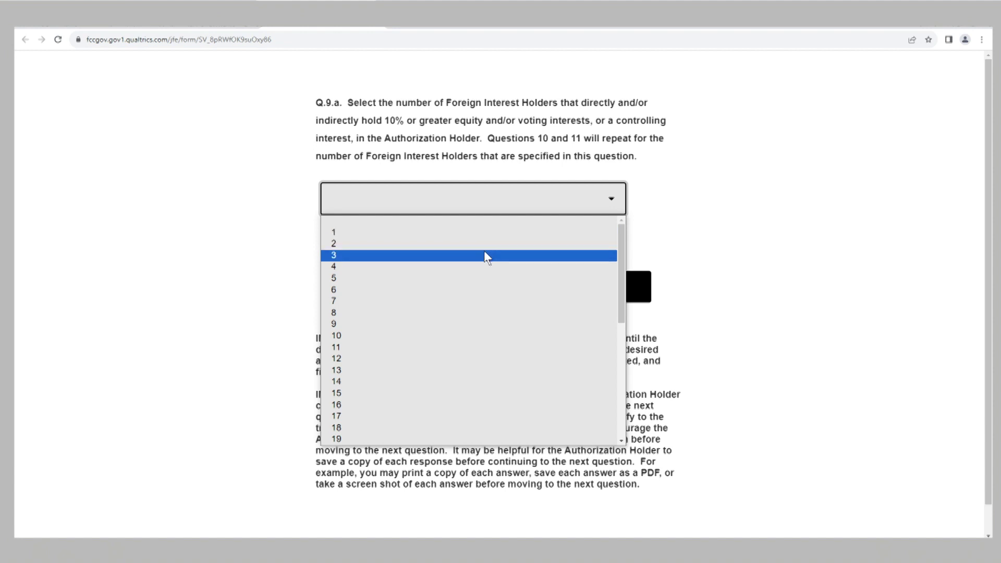
{"action": "left_click", "coordinate": [407, 245]}
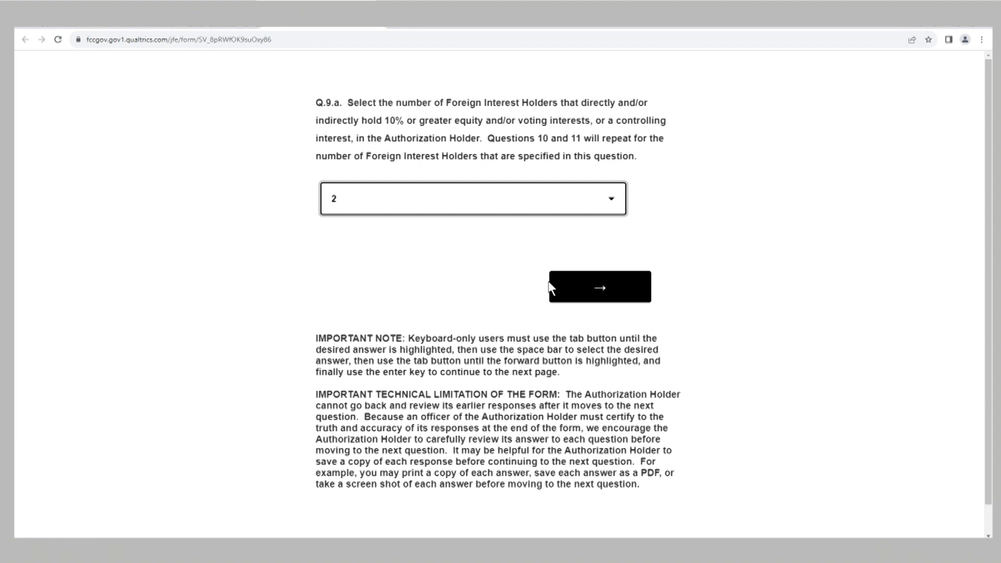
{"action": "left_click", "coordinate": [587, 292]}
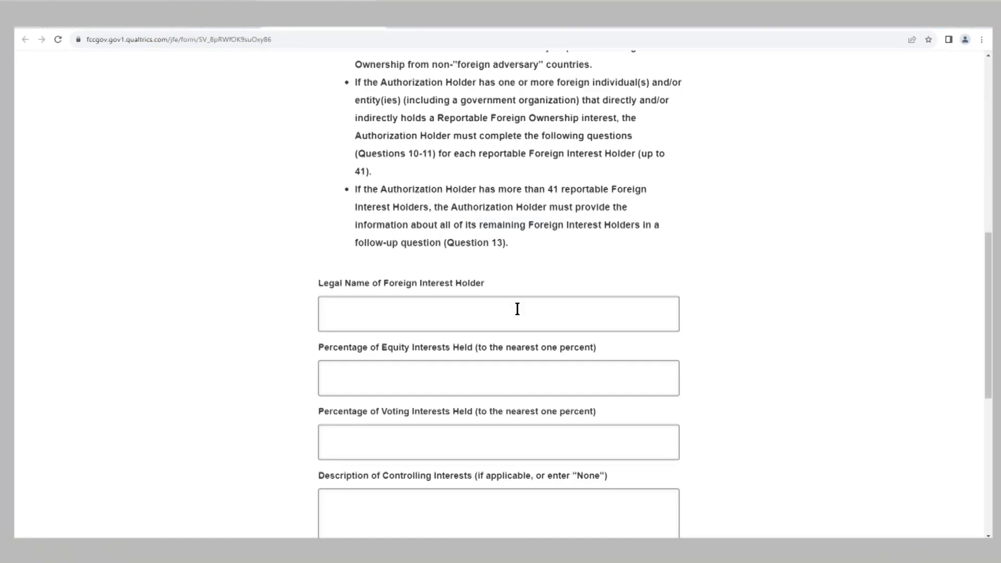
Step: Enter holder 1's legal name 'Legal Name' with 15% equity and 20% voting interests
{"action": "left_click", "coordinate": [471, 326]}
{"action": "left_click", "coordinate": [468, 314]}
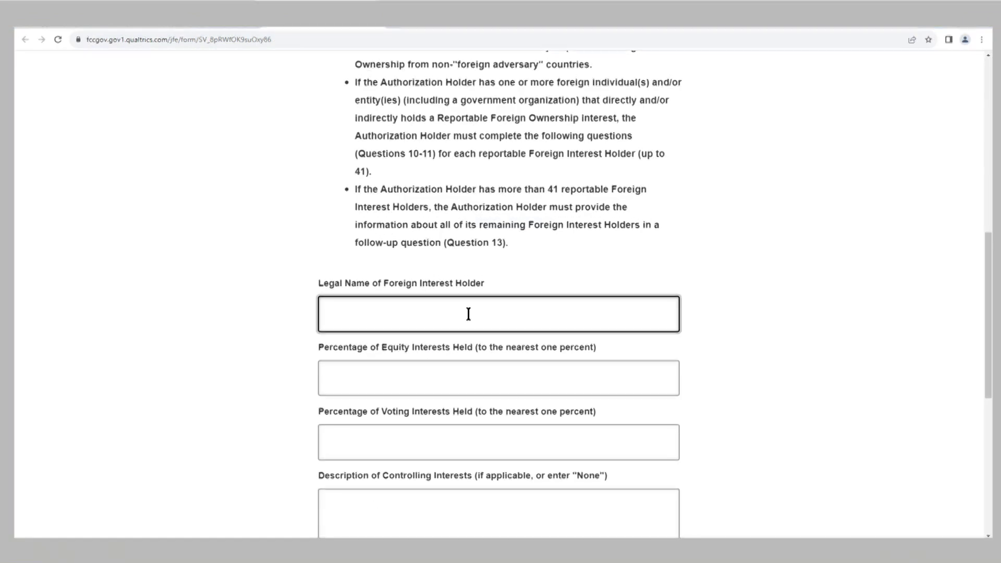
{"action": "type", "text": "Legal"}
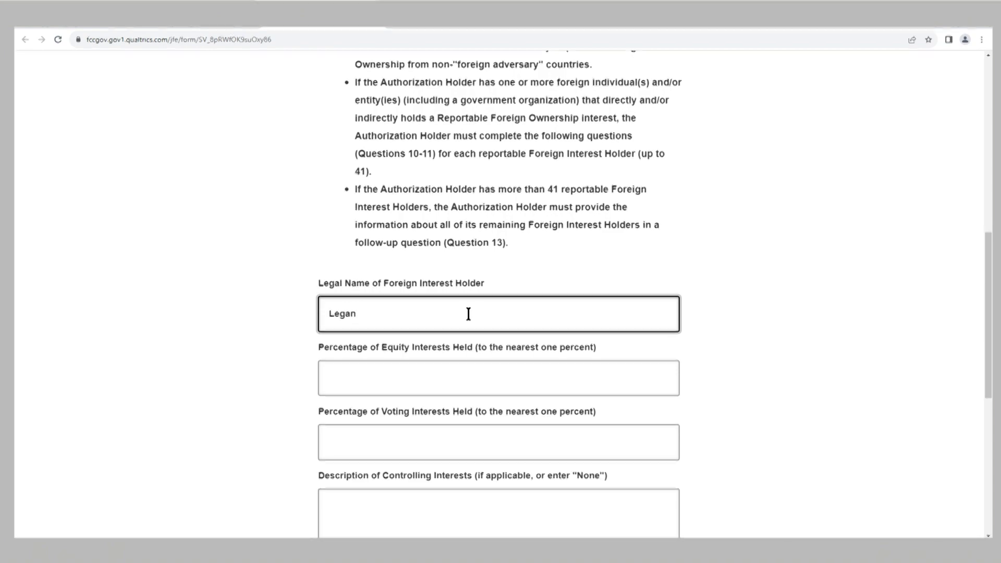
{"action": "type", "text": " Name"}
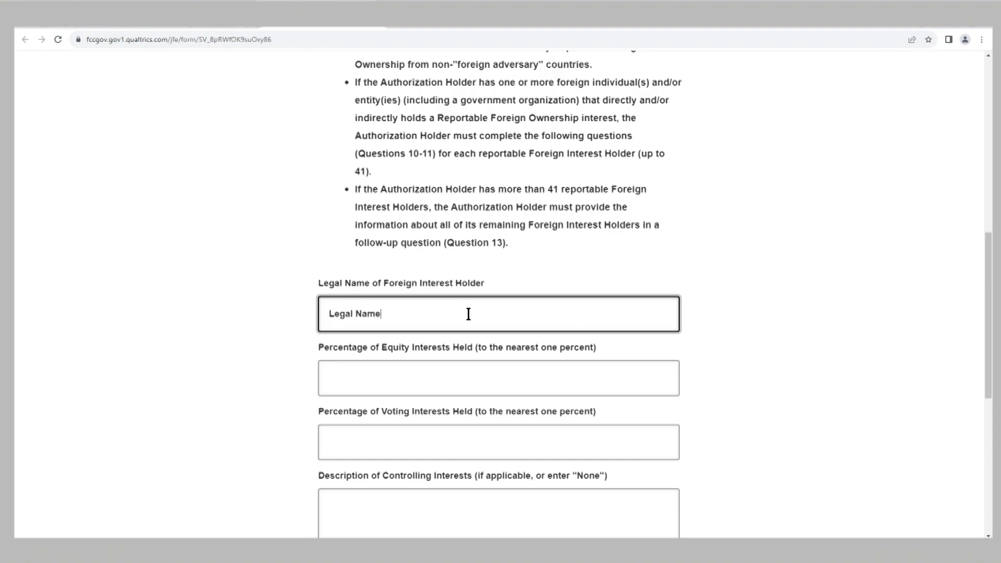
{"action": "key", "text": "Tab"}
{"action": "type", "text": "1"}
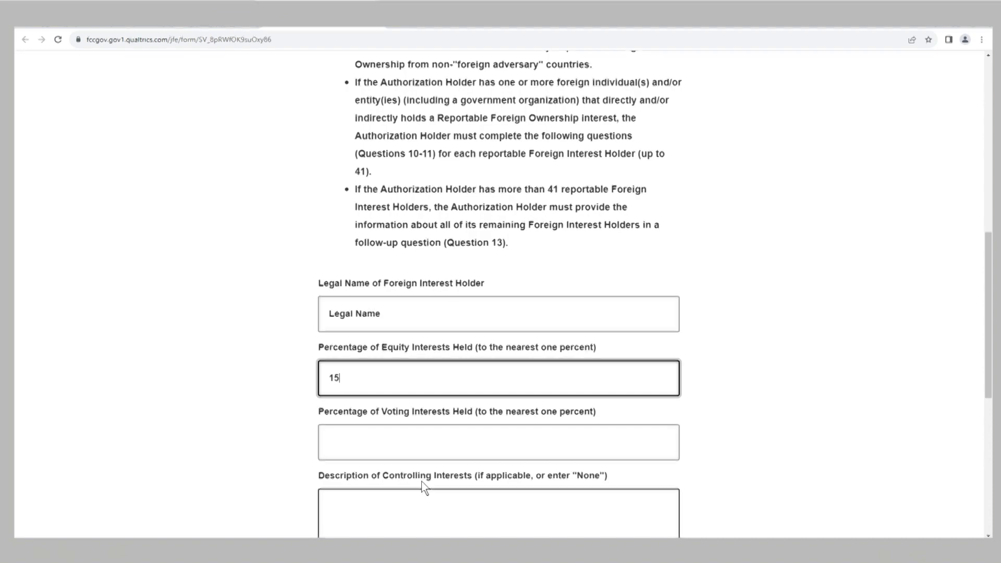
{"action": "left_click", "coordinate": [424, 436]}
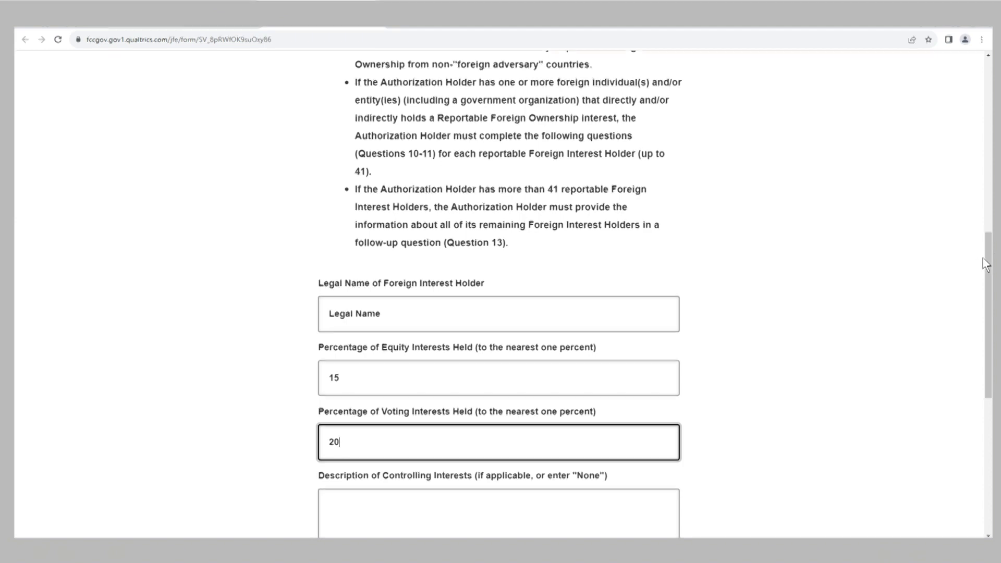
{"action": "scroll", "coordinate": [990, 262], "scroll_direction": "down", "scroll_amount": 1}
{"action": "scroll", "coordinate": [990, 261], "scroll_direction": "down", "scroll_amount": 4}
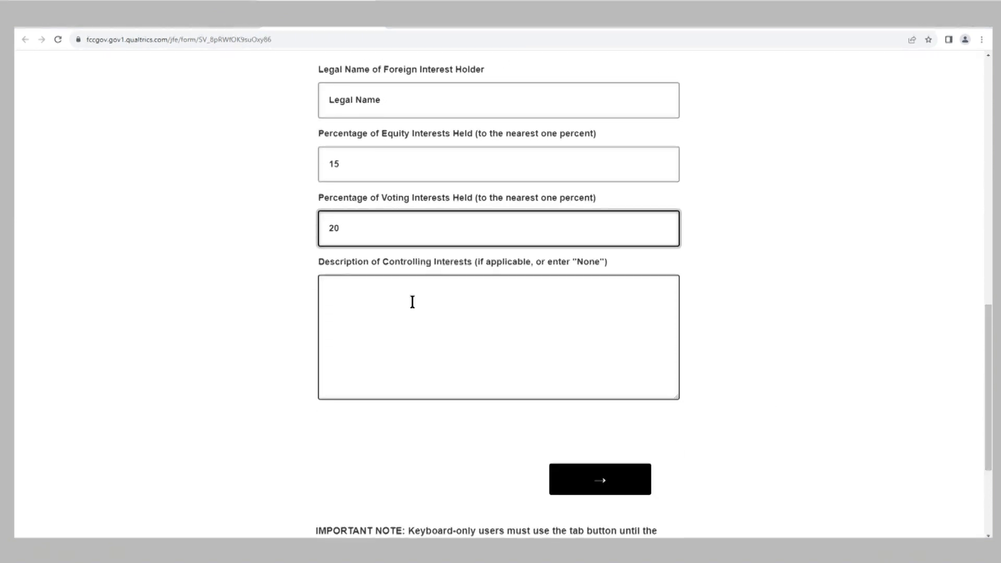
Step: Describe holder 1's controlling interests as 'None' and submit the Q.10 details
{"action": "left_click", "coordinate": [406, 292]}
{"action": "type", "text": "Nonr"}
{"action": "key", "text": "BackSpace"}
{"action": "key", "text": "BackSpace"}
{"action": "type", "text": "e"}
{"action": "key", "text": "BackSpace"}
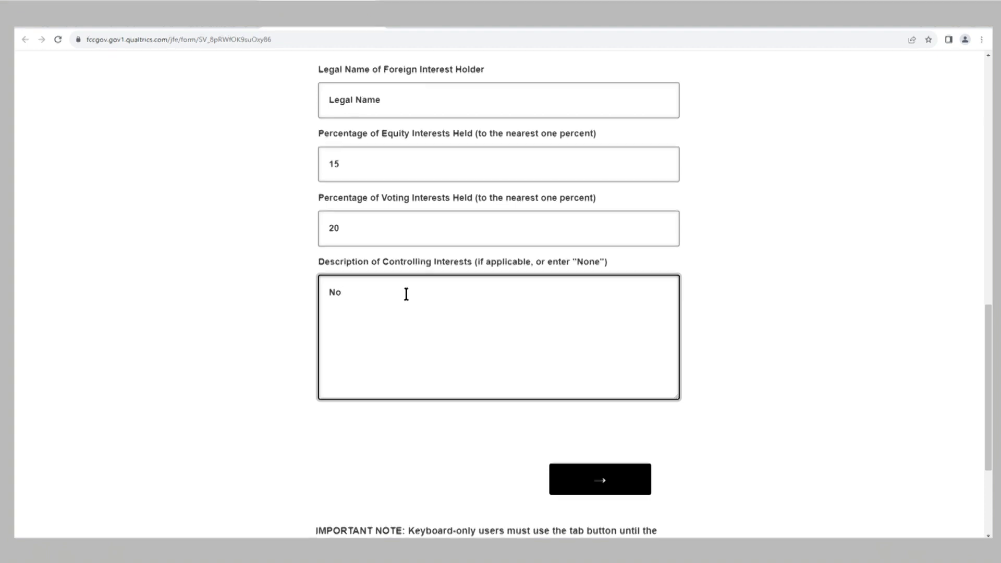
{"action": "type", "text": "n"}
{"action": "left_click", "coordinate": [599, 479]}
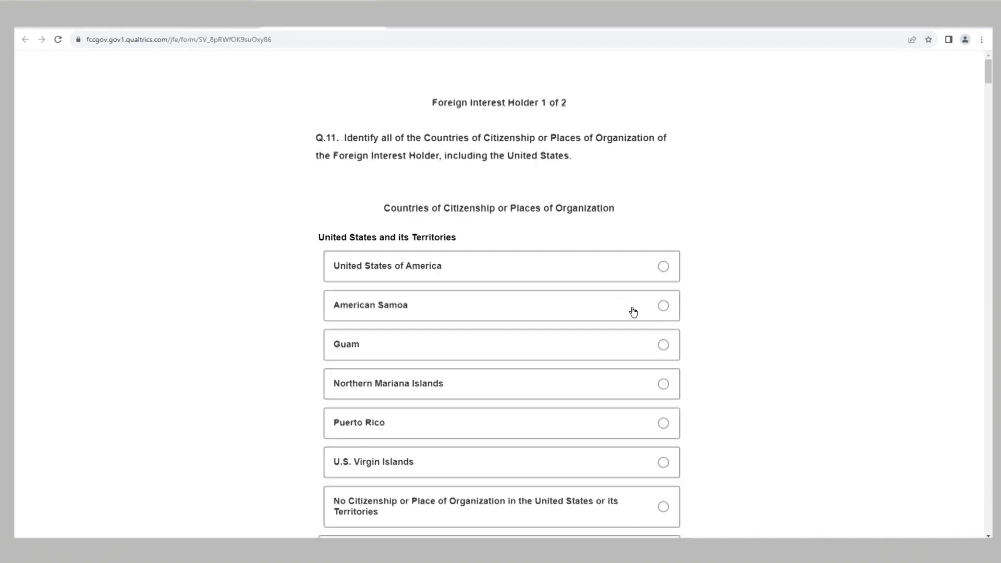
Step: Mark United States of America, then check Belgium and United Kingdom for holder 1 in Q.11
{"action": "left_click", "coordinate": [663, 268]}
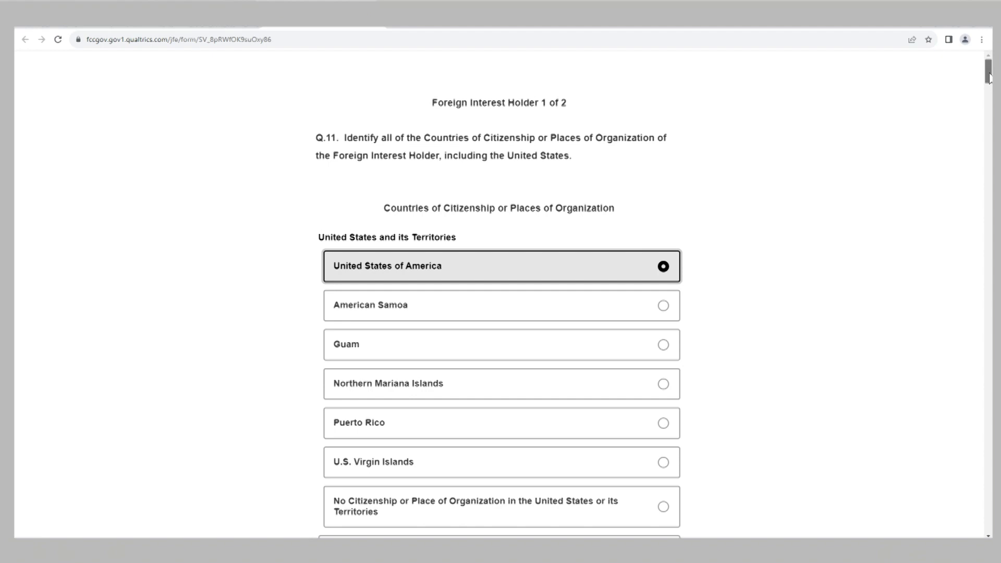
{"action": "scroll", "coordinate": [499, 292], "scroll_direction": "down", "scroll_amount": 12}
{"action": "scroll", "coordinate": [957, 147], "scroll_direction": "down", "scroll_amount": 8}
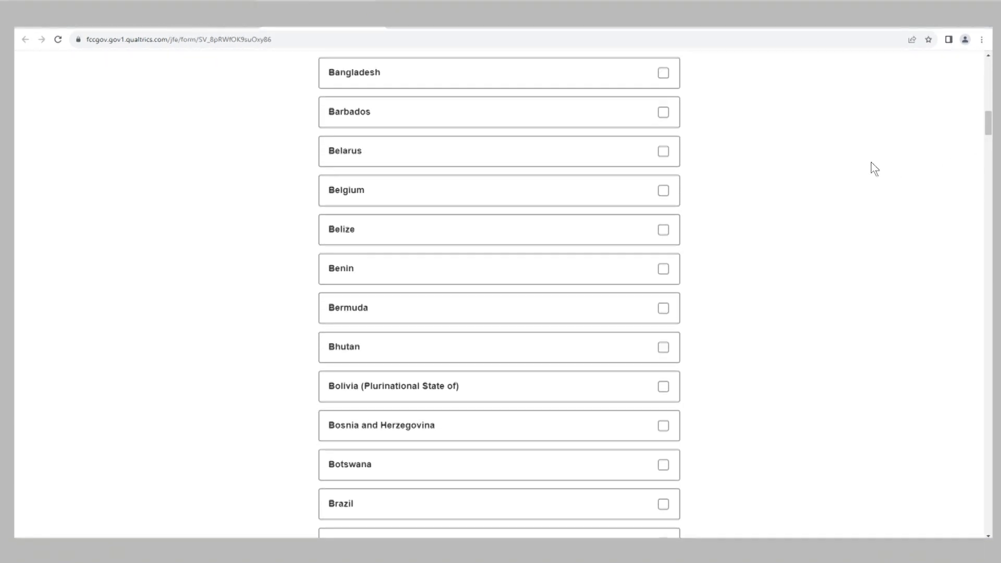
{"action": "left_click", "coordinate": [663, 191]}
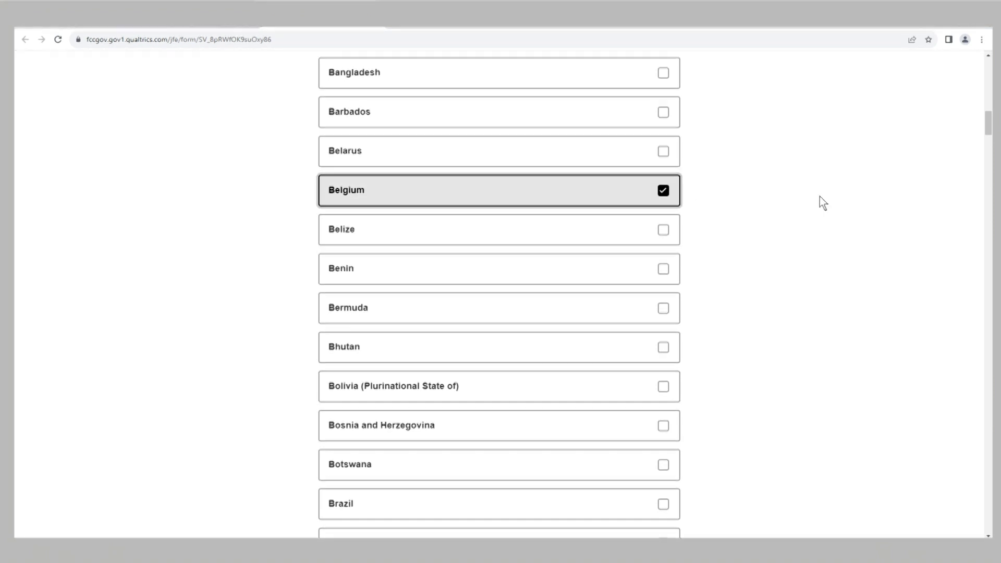
{"action": "left_click_drag", "start_coordinate": [989, 123], "coordinate": [959, 486]}
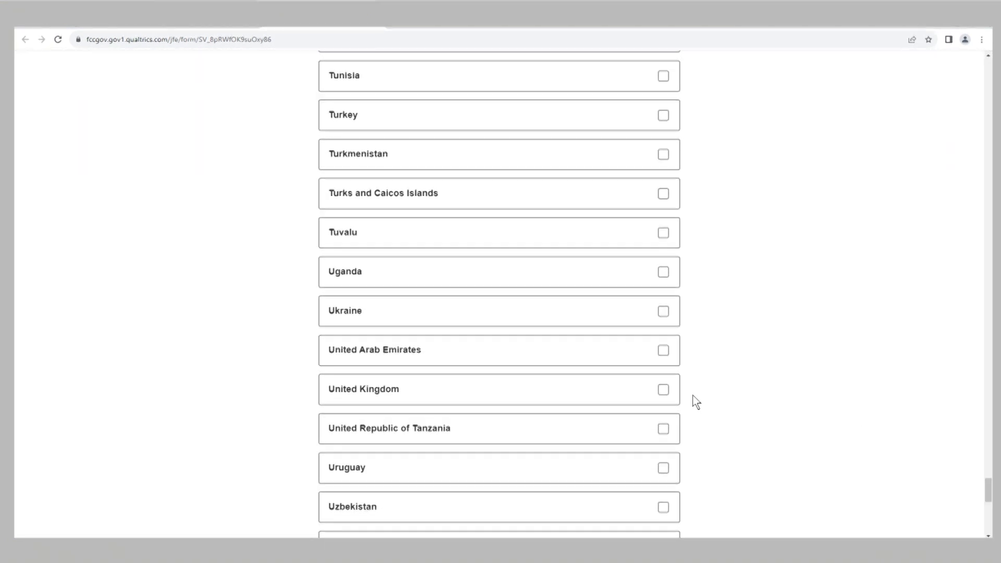
{"action": "left_click", "coordinate": [663, 394]}
{"action": "left_click_drag", "start_coordinate": [989, 489], "coordinate": [989, 514]}
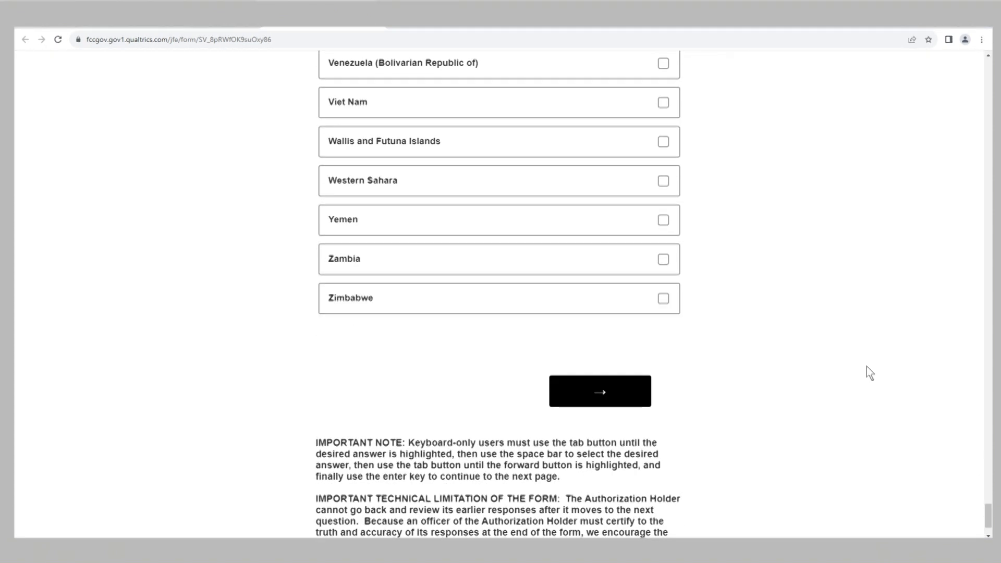
{"action": "left_click", "coordinate": [600, 403]}
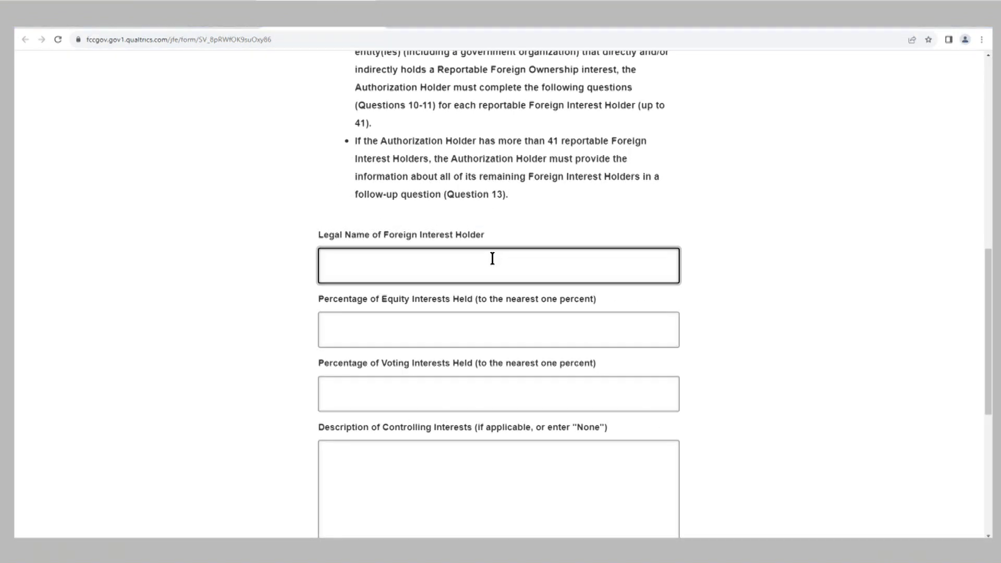
Step: Enter holder 2 as 'Legal Name 2' with 40% equity, 30% voting and 'None' for controlling interests
{"action": "type", "text": "Leag"}
{"action": "key", "text": "BackSpace"}
{"action": "key", "text": "BackSpace"}
{"action": "type", "text": "gal Name 2"}
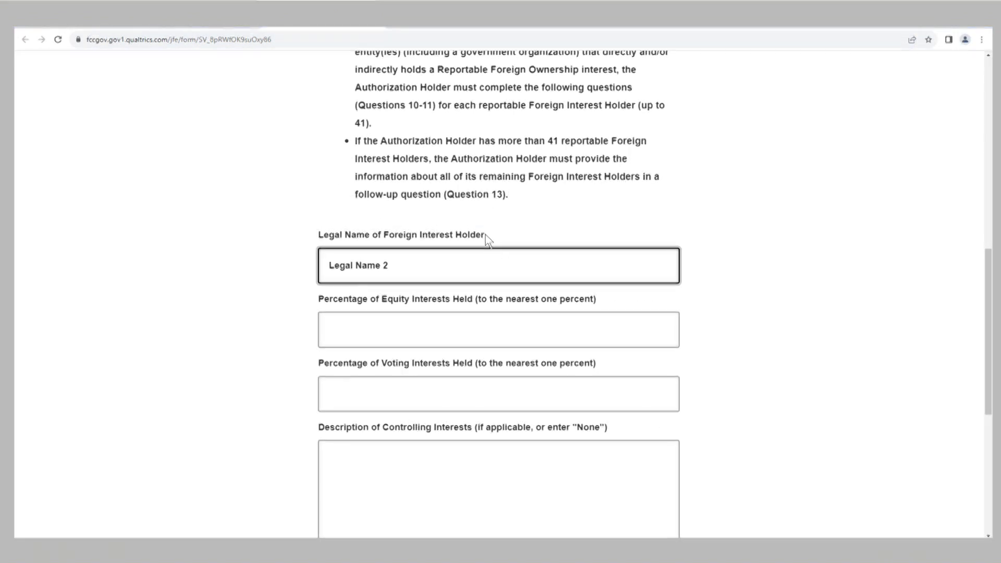
{"action": "left_click", "coordinate": [439, 333]}
{"action": "type", "text": "40"}
{"action": "left_click", "coordinate": [388, 380]}
{"action": "type", "text": "30"}
{"action": "left_click", "coordinate": [351, 463]}
{"action": "type", "text": "None"}
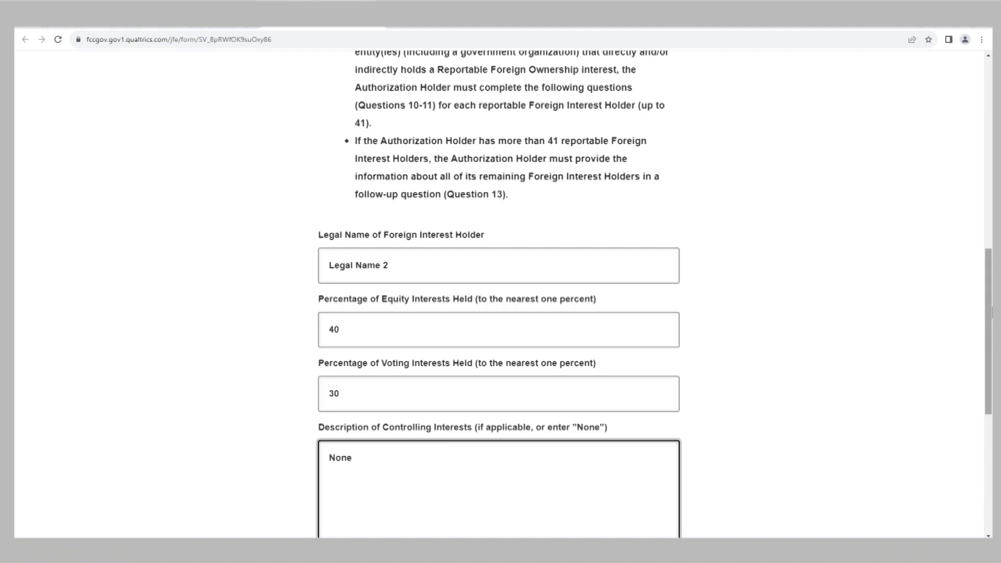
{"action": "scroll", "coordinate": [970, 441], "scroll_direction": "down", "scroll_amount": 7}
{"action": "left_click", "coordinate": [617, 304]}
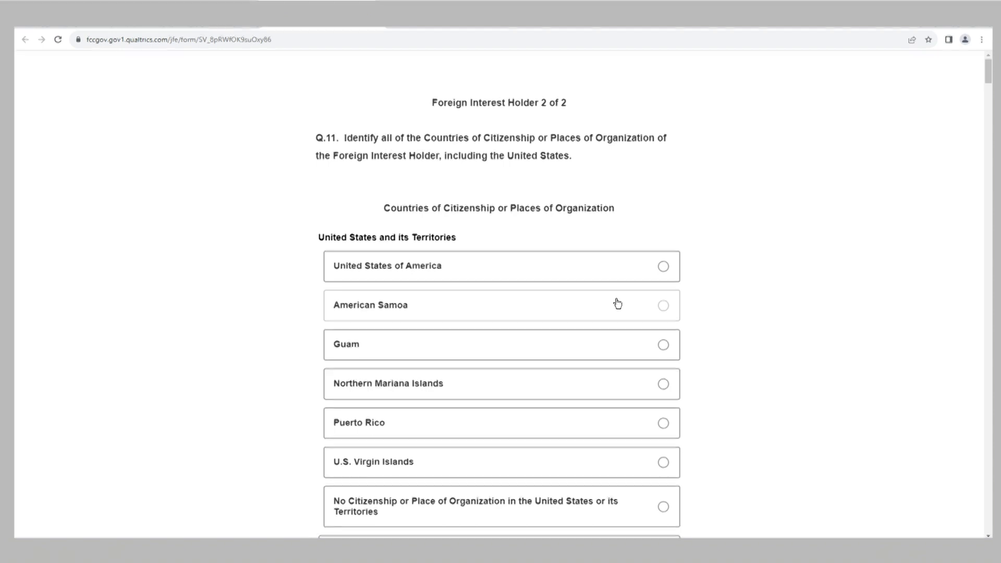
Step: On Q.11, mark holder 2 as having no U.S. citizenship, with Australia and Bahamas as countries
{"action": "scroll", "coordinate": [988, 73], "scroll_direction": "down", "scroll_amount": 3}
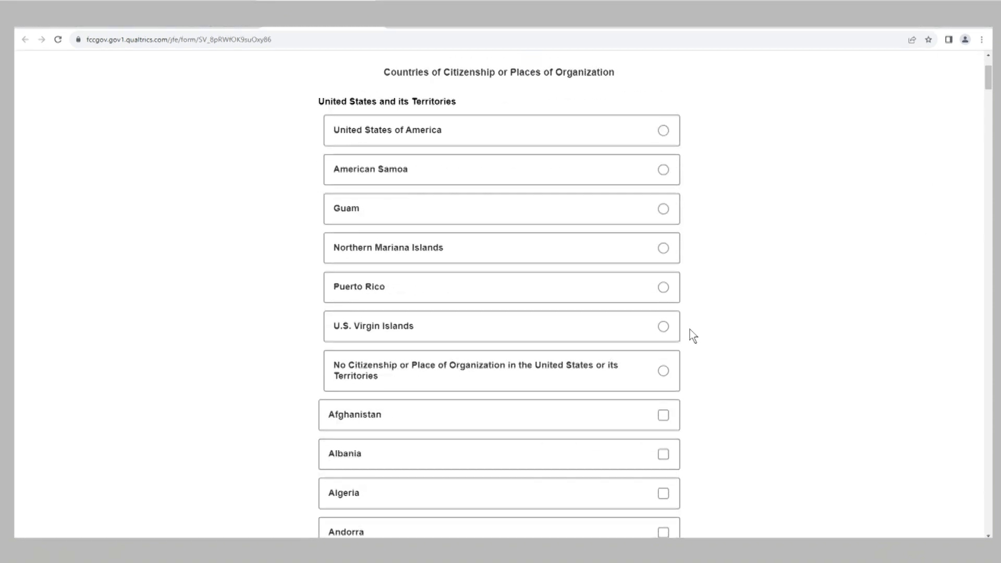
{"action": "left_click", "coordinate": [663, 372]}
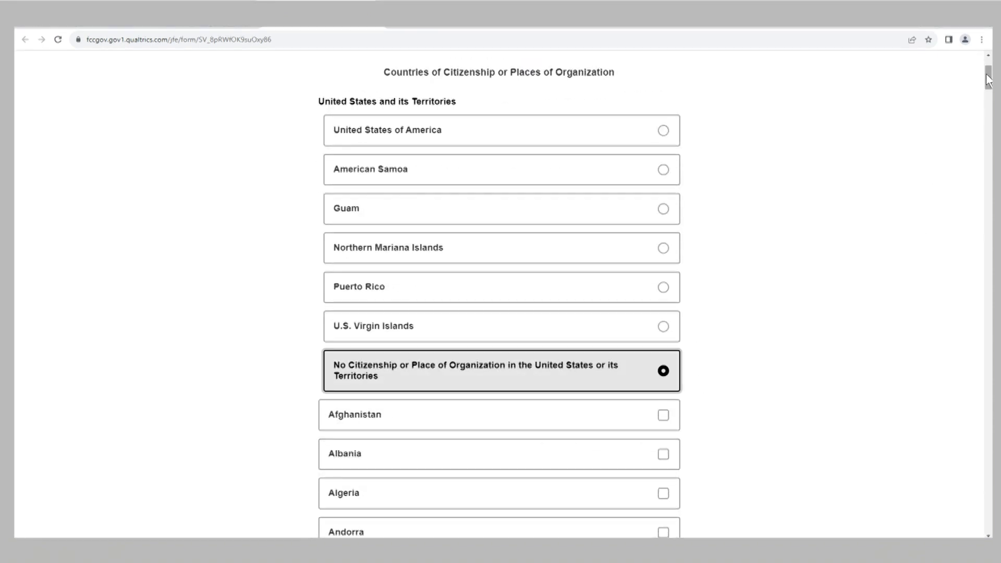
{"action": "scroll", "coordinate": [989, 174], "scroll_direction": "down", "scroll_amount": 11}
{"action": "left_click", "coordinate": [665, 217]}
{"action": "scroll", "coordinate": [989, 175], "scroll_direction": "down", "scroll_amount": 3}
{"action": "left_click", "coordinate": [663, 162]}
{"action": "left_click_drag", "start_coordinate": [987, 117], "coordinate": [986, 524]}
{"action": "left_click", "coordinate": [621, 303]}
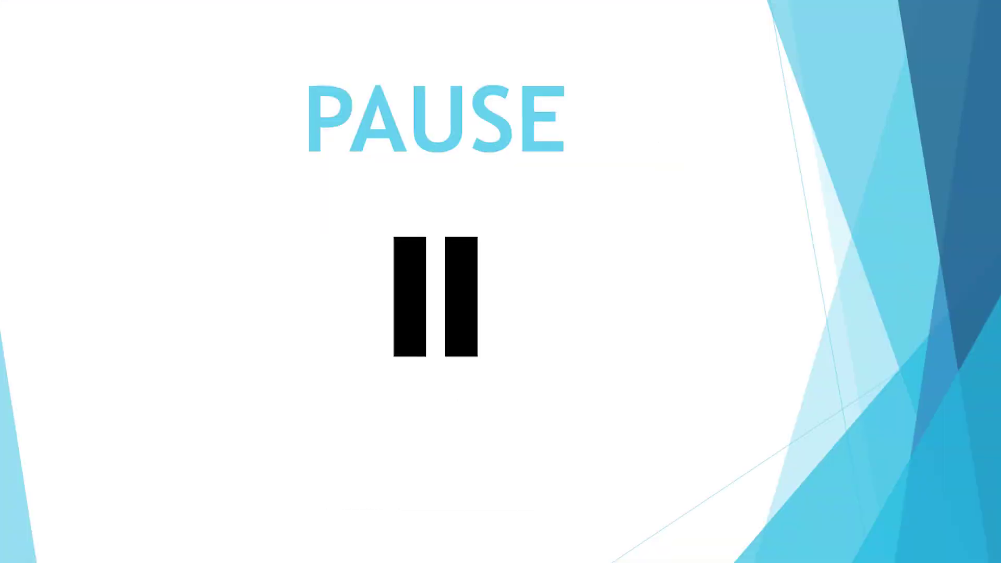